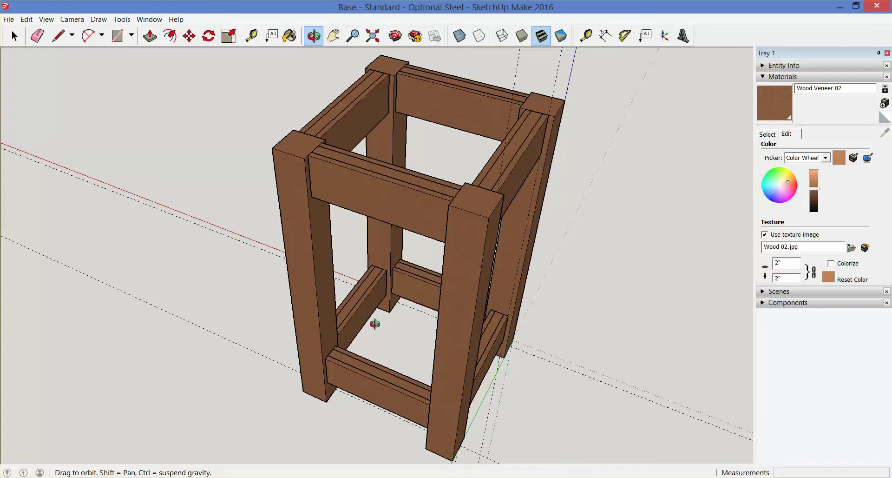
- Move the front upper and lower rails inward until they are flush with the legs' inner corner
drag(361, 348, 426, 294)
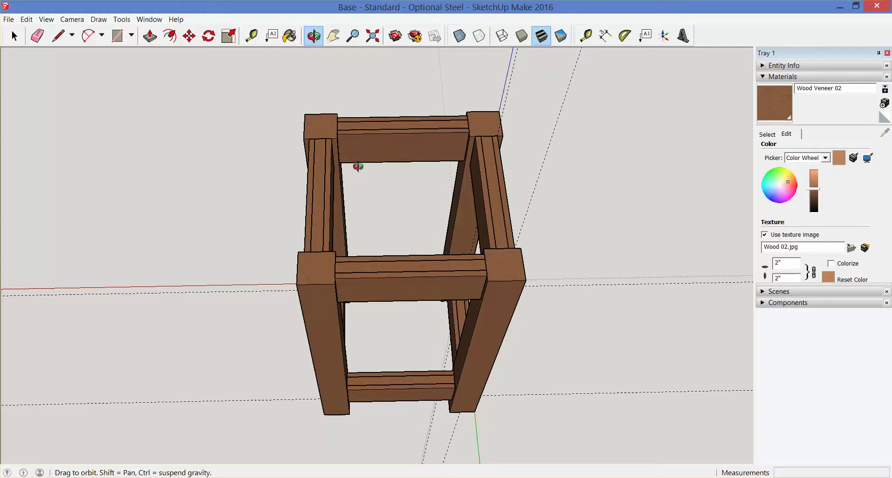
key(z)
drag(358, 201, 346, 147)
key(o)
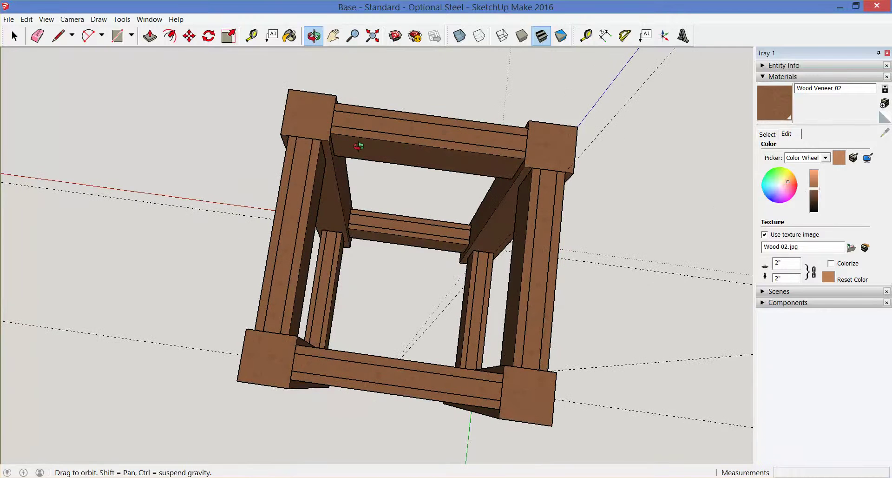
key(space)
click(367, 133)
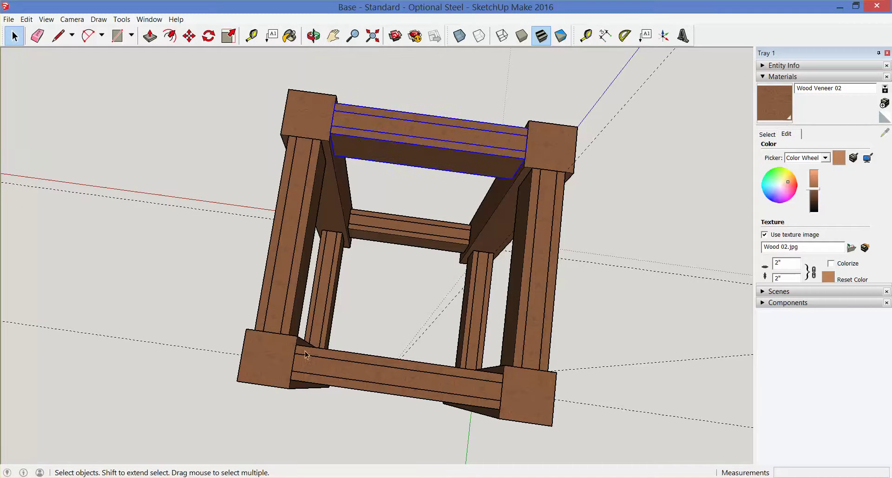
ctrl+click(328, 366)
ctrl+click(423, 227)
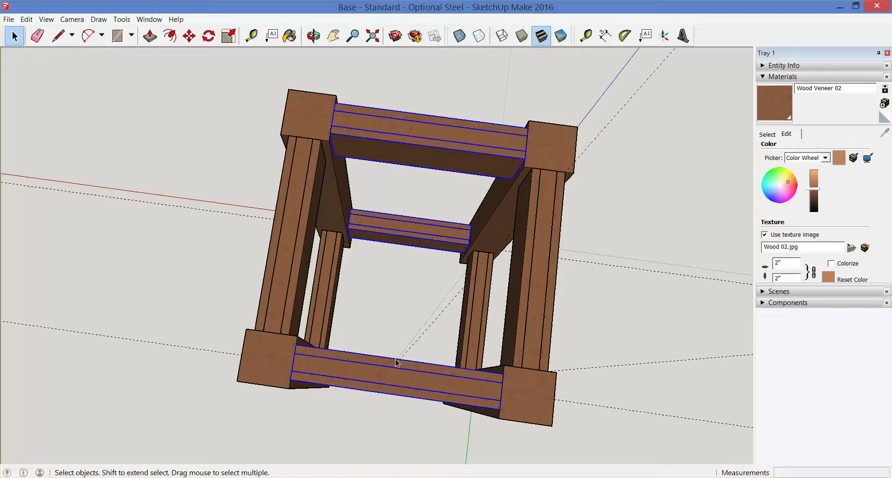
middle_drag(390, 380, 378, 403)
ctrl+click(375, 412)
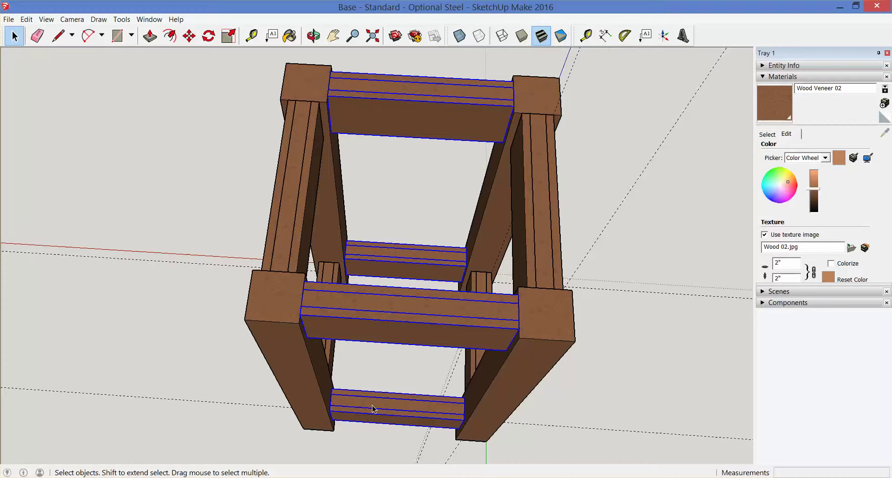
shift+click(436, 119)
shift+click(382, 265)
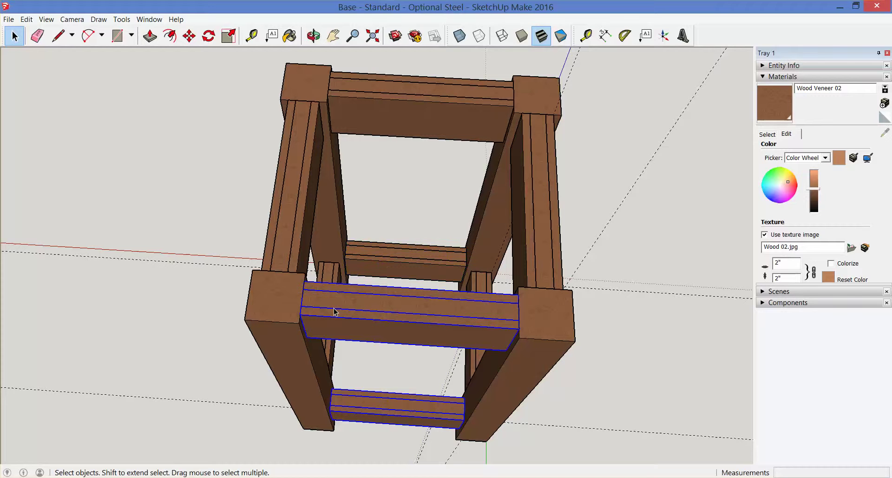
key(m)
click(304, 282)
click(305, 275)
key(space)
- Move the back upper and lower rails 1/2" toward the inside of the frame
click(421, 92)
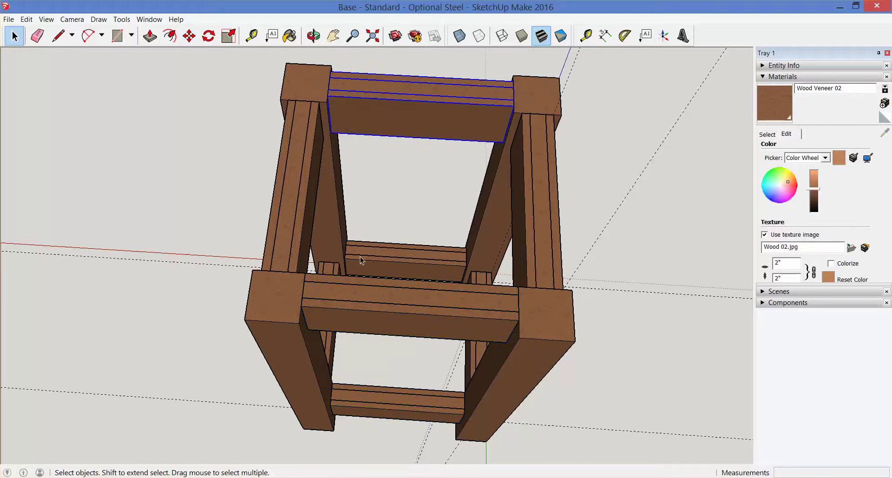
shift+click(361, 258)
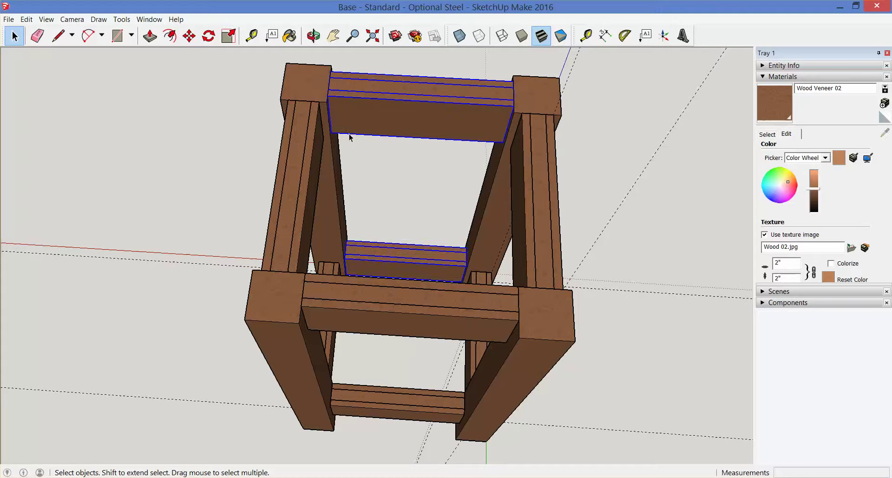
scroll(404, 170, up, 3)
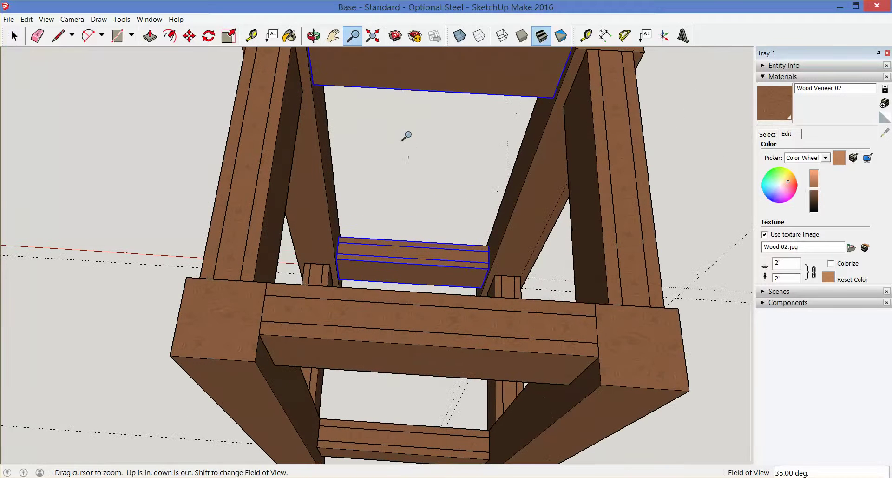
key(o)
drag(395, 142, 376, 193)
key(z)
key(h)
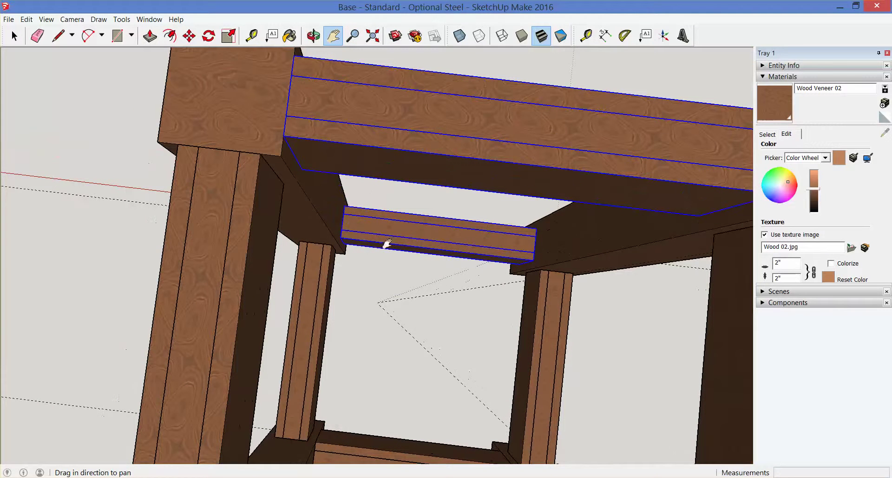
key(m)
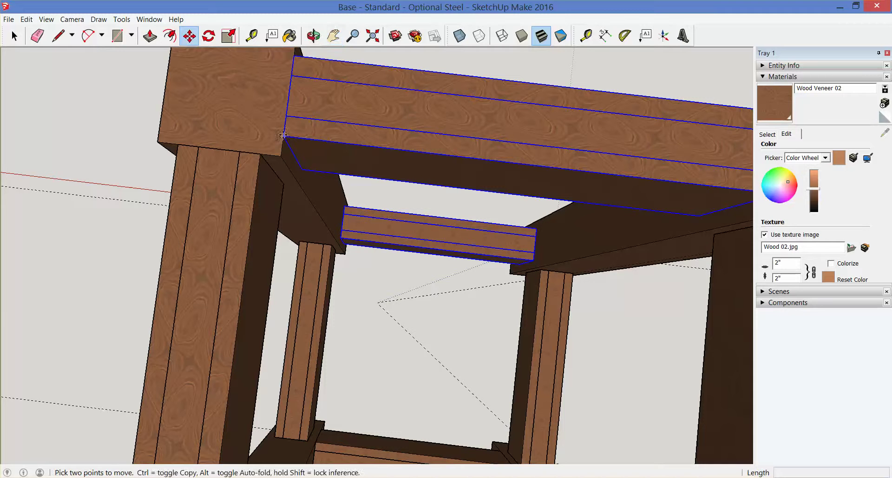
click(284, 138)
text(1/2)
key(Return)
key(space)
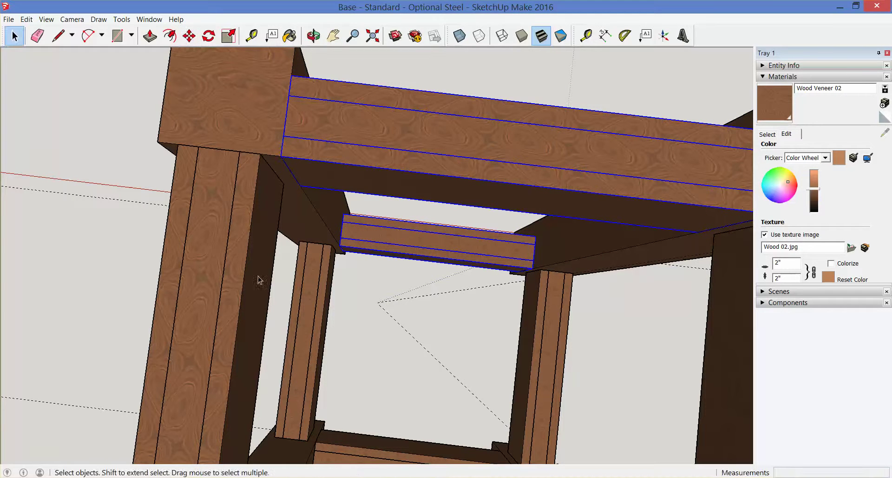
- Move the left-side upper and lower rails inward to meet the leg's inner corner
click(306, 315)
shift+click(247, 246)
key(m)
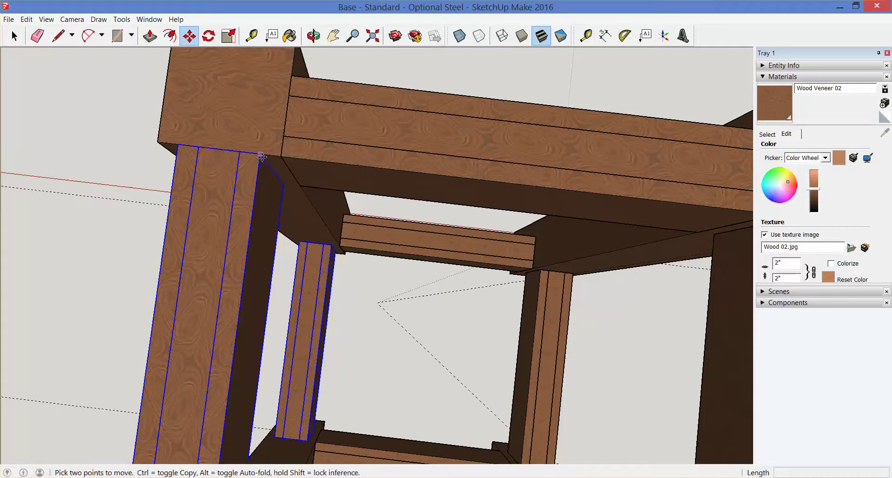
click(260, 152)
click(282, 156)
- Move the right-side upper and lower rails 1/2" inward to the leg's inner corner
middle_drag(355, 218, 392, 233)
key(space)
click(560, 213)
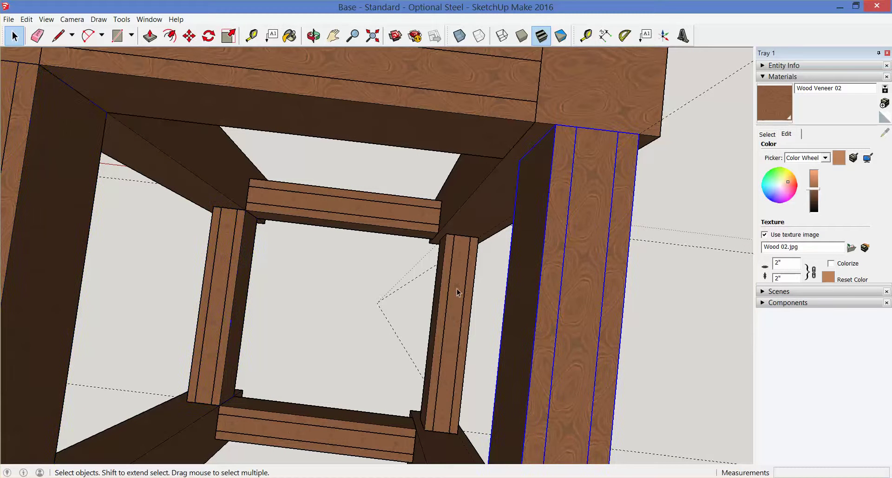
shift+click(457, 292)
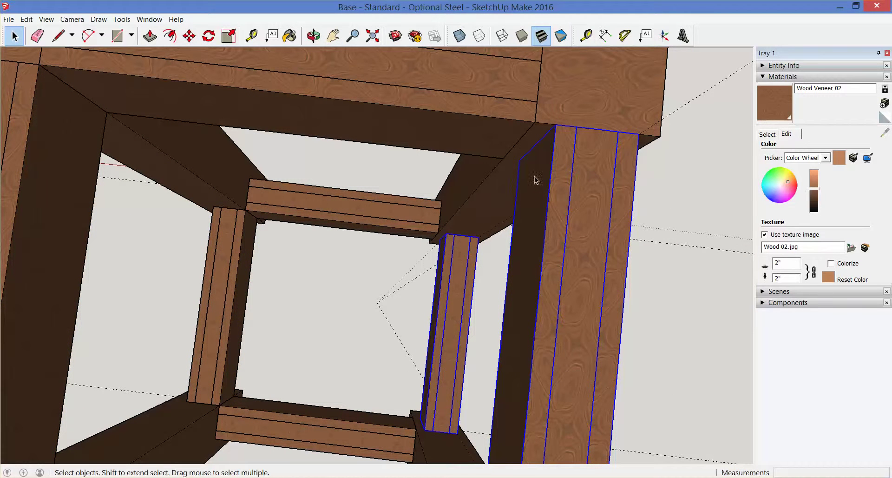
key(m)
click(558, 125)
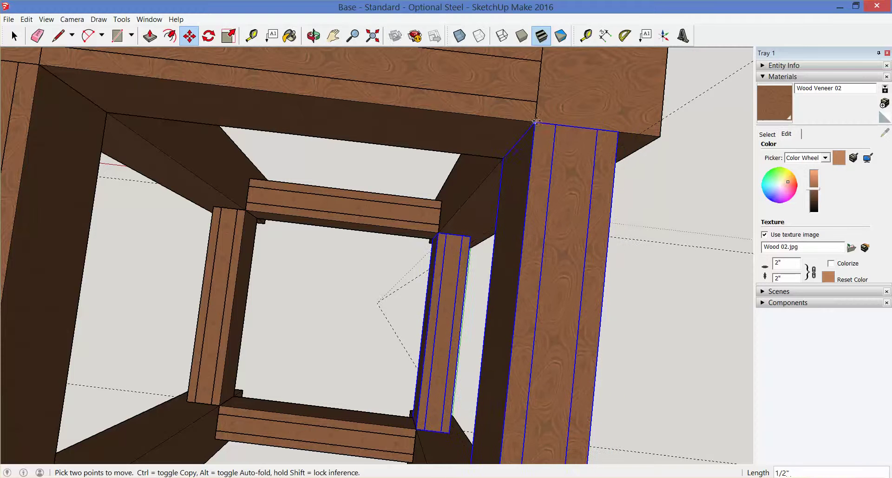
- Examine how the repositioned rails line up with the legs around the whole frame
key(z)
drag(459, 153, 455, 241)
key(o)
drag(337, 305, 319, 294)
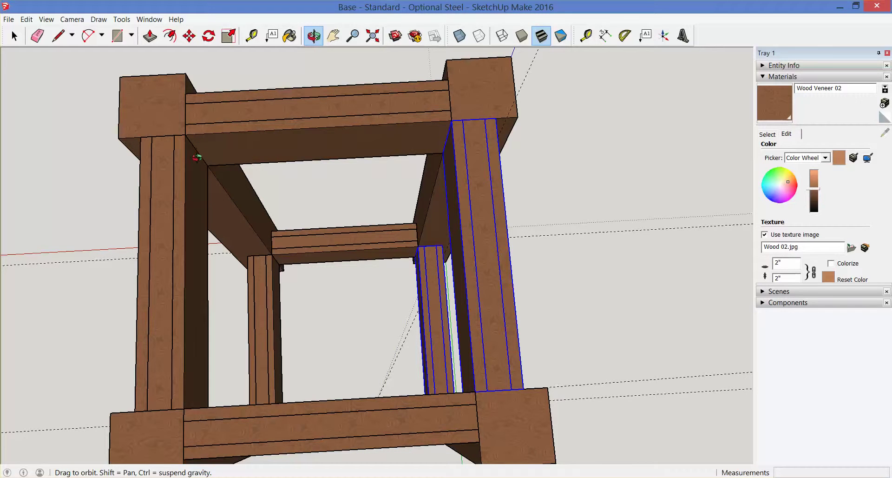
drag(205, 239, 268, 176)
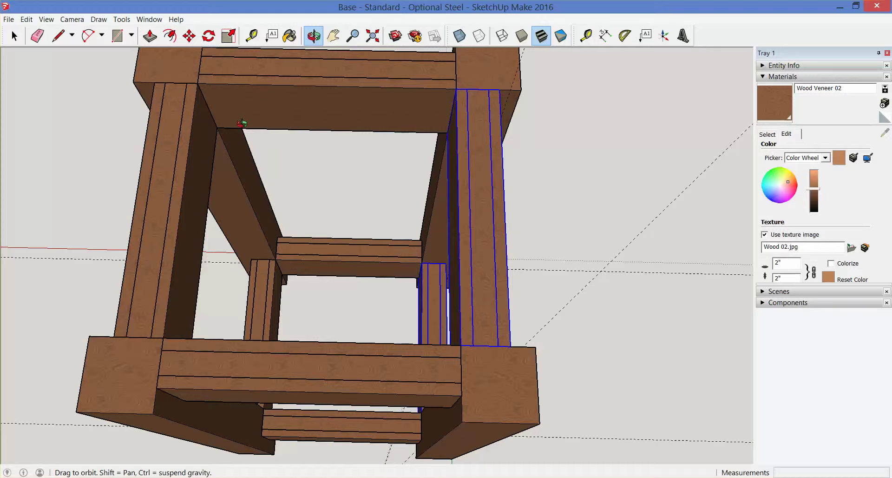
key(z)
drag(256, 111, 253, 186)
key(space)
click(488, 158)
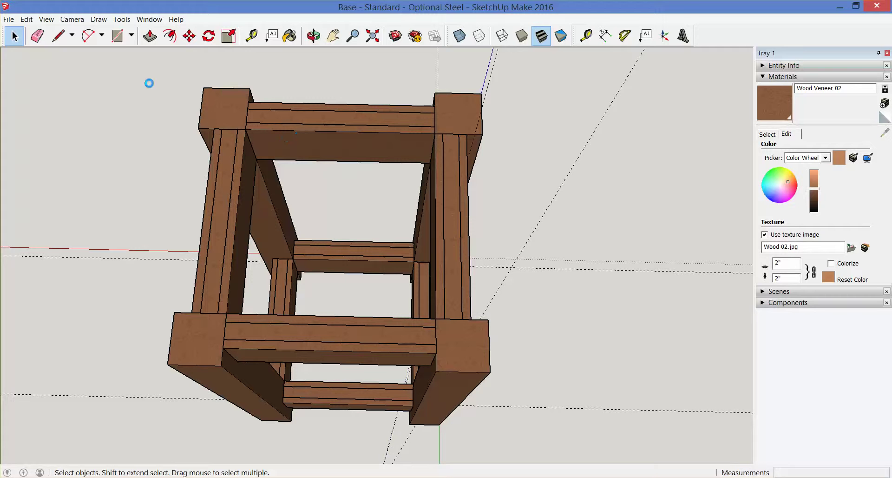
- Draw a 12" by 12" rectangle across the frame's top opening, between opposite inner corners of the rails
click(117, 36)
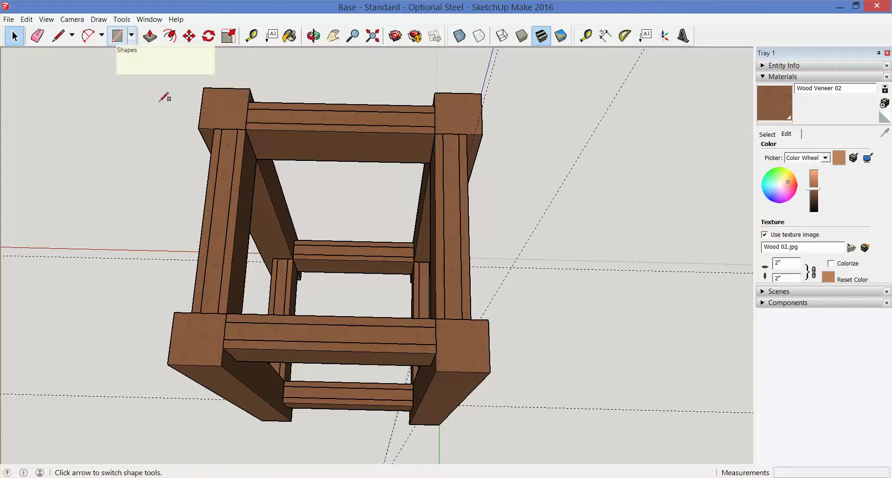
click(246, 129)
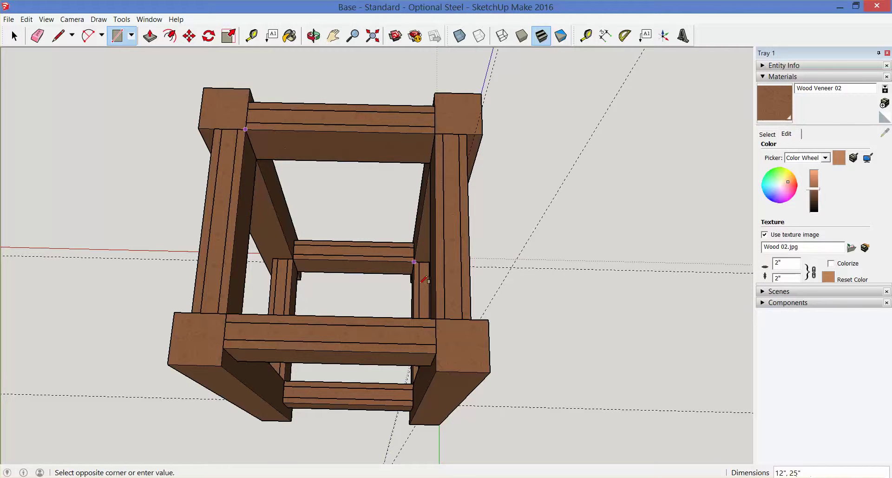
click(436, 318)
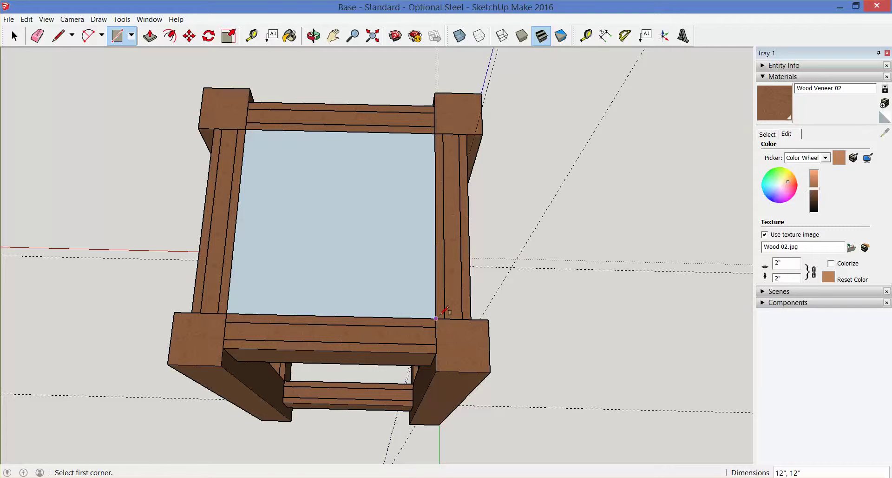
- Move the square face out of the opening to the open space beside the frame, about 16 29/32" away
key(space)
click(324, 205)
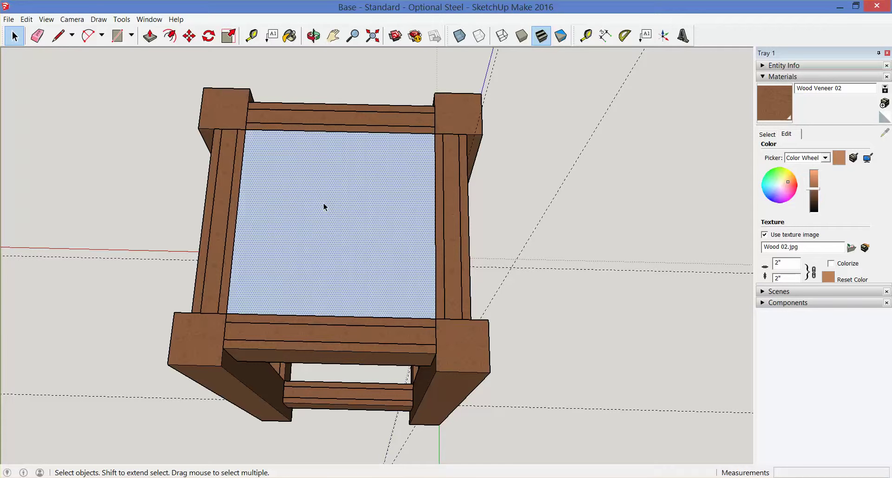
key(m)
click(323, 203)
click(591, 161)
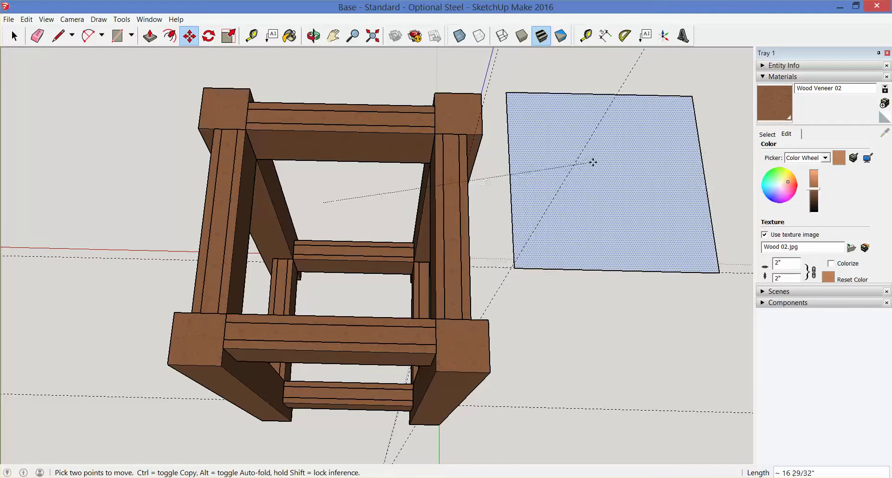
key(space)
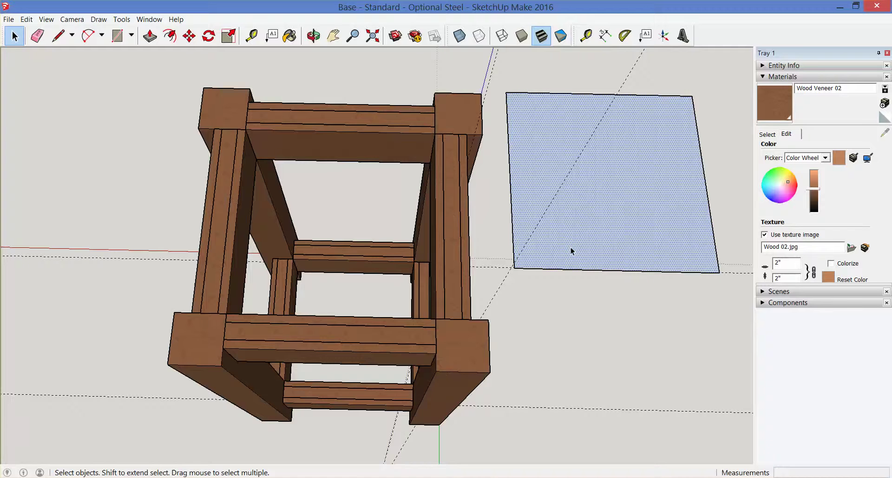
- Make a named component from the square face and its edges beside the frame
key(z)
drag(569, 232, 555, 300)
key(space)
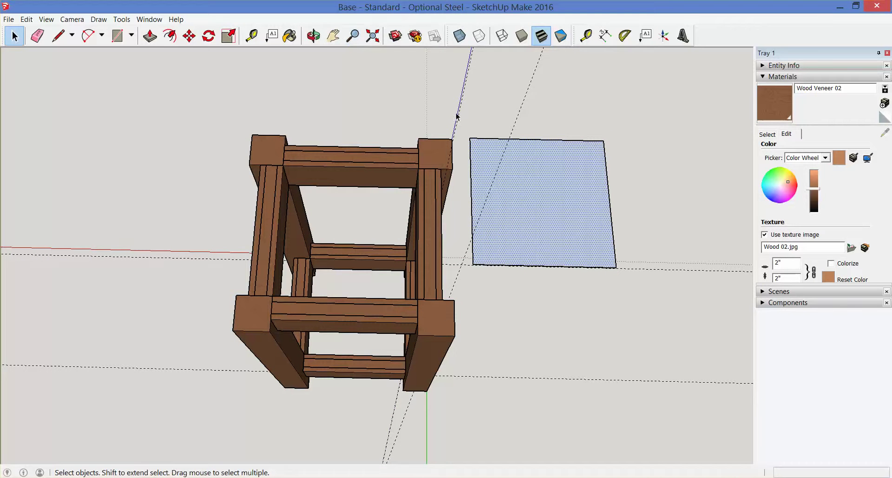
drag(454, 110, 646, 300)
right_click(593, 255)
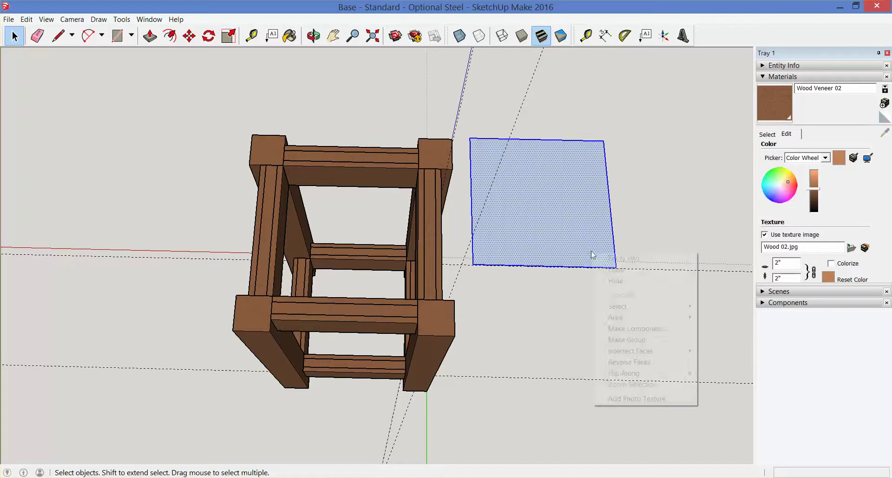
click(627, 328)
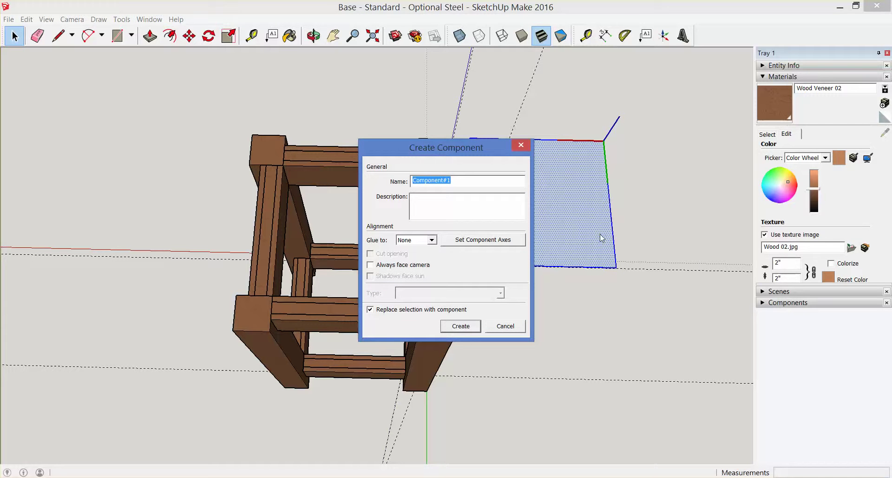
text(B)
click(460, 325)
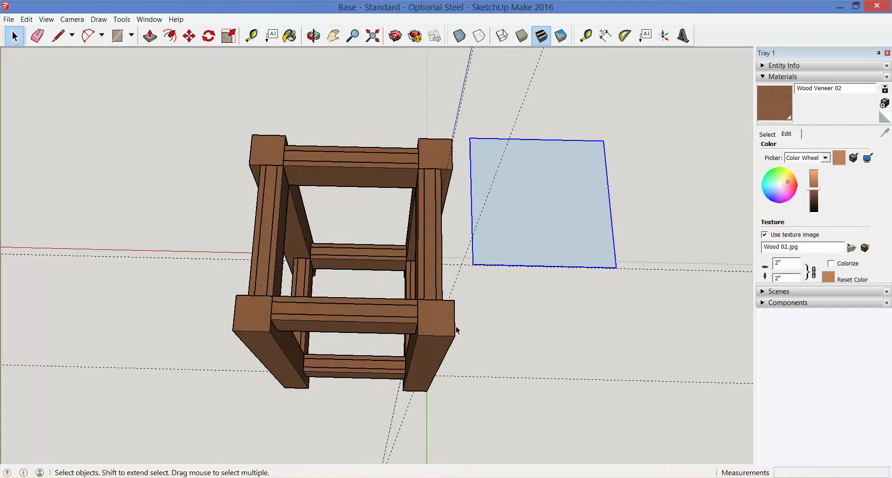
- Move the square component back into the frame's top opening, snapping its front right corner to the rails' inner corner
key(m)
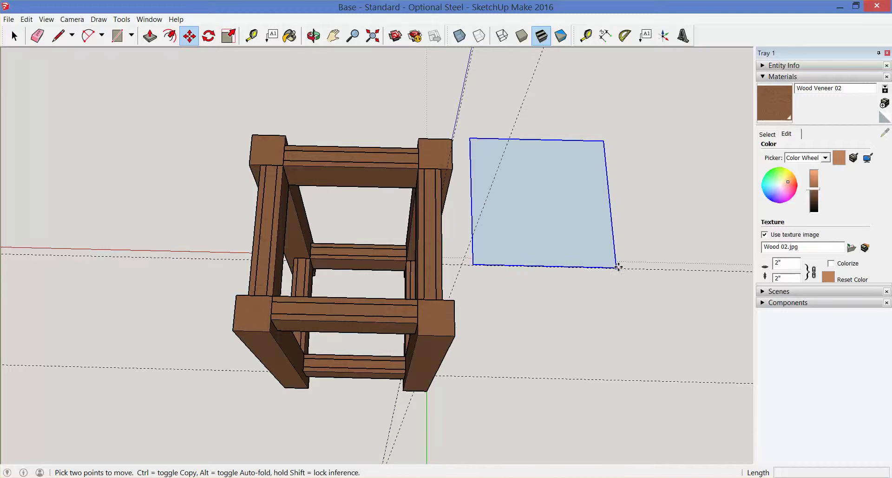
click(616, 268)
click(418, 297)
key(space)
click(517, 244)
- Open the square component for editing and push/pull its face 1/4" downward
key(z)
drag(514, 241, 550, 159)
key(space)
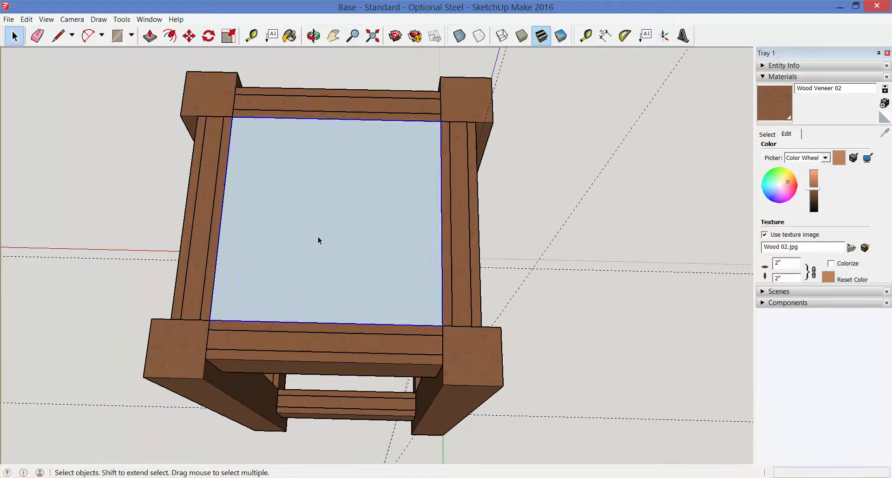
double_click(318, 236)
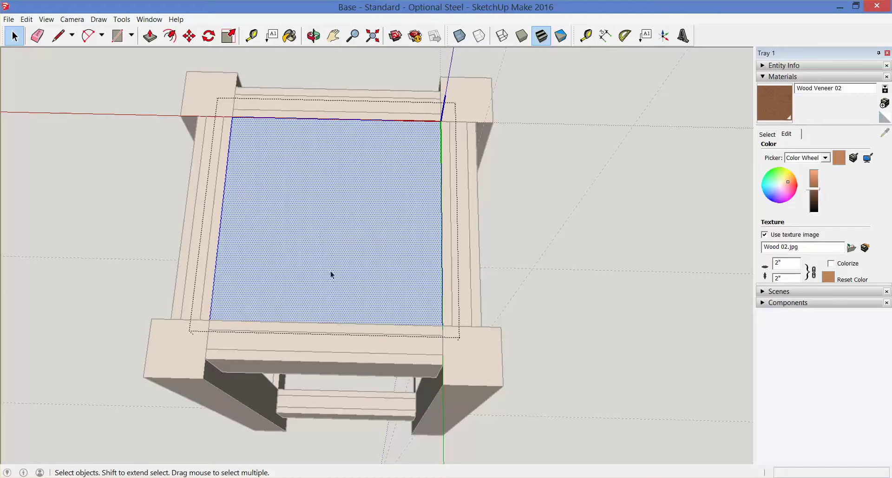
key(p)
middle_drag(335, 279, 307, 189)
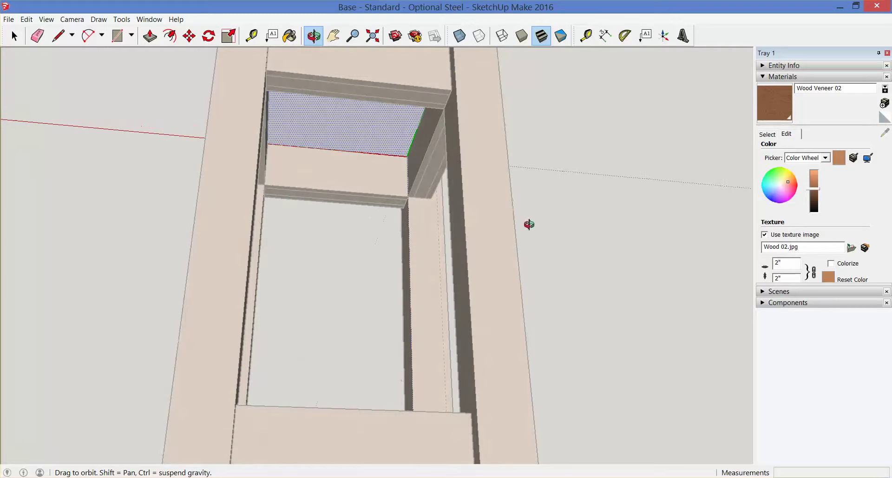
key(p)
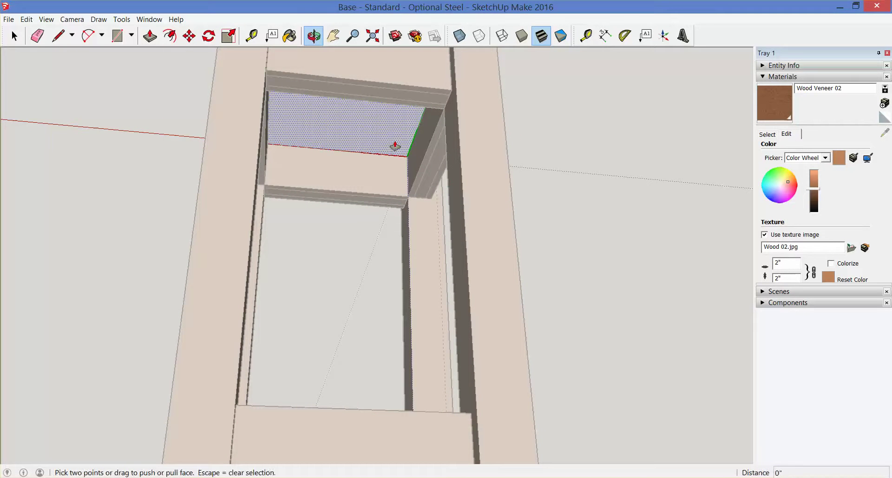
drag(396, 142, 397, 148)
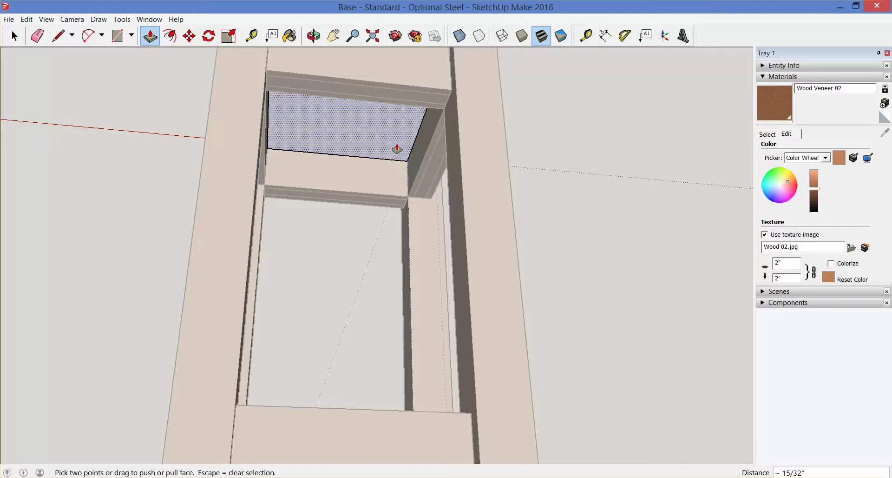
text(1/4)
key(Return)
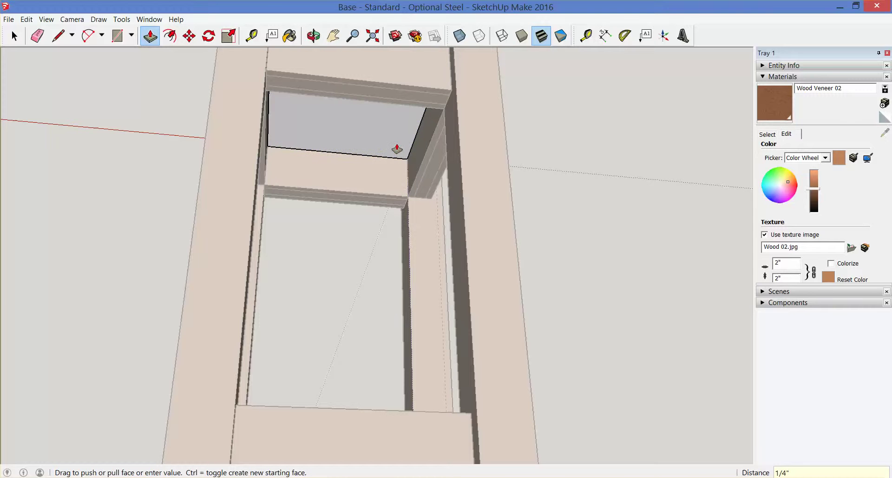
key(space)
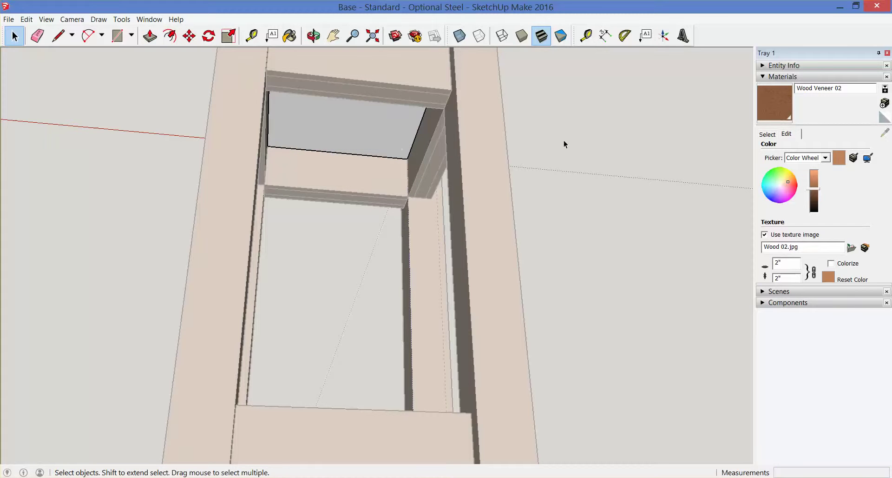
- Try to copy the square panel into the open space beside the frame
key(o)
drag(497, 116, 335, 264)
key(space)
click(315, 166)
key(m)
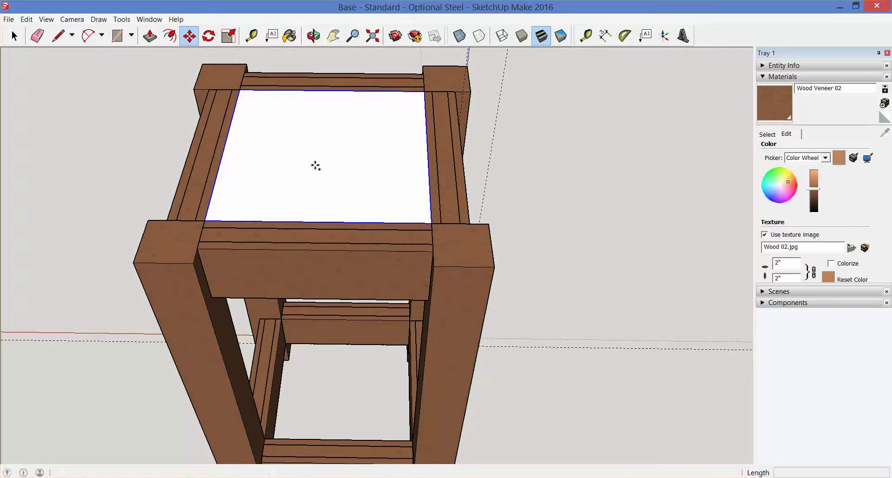
key(ctrl)
click(315, 165)
click(590, 170)
key(ctrl+z)
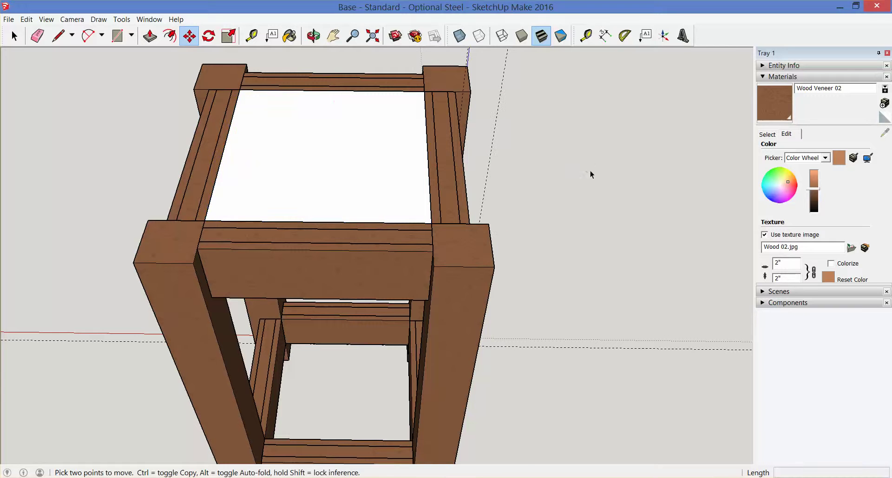
- Paint the square panel with the Aluminum material from the Metal collection
key(space)
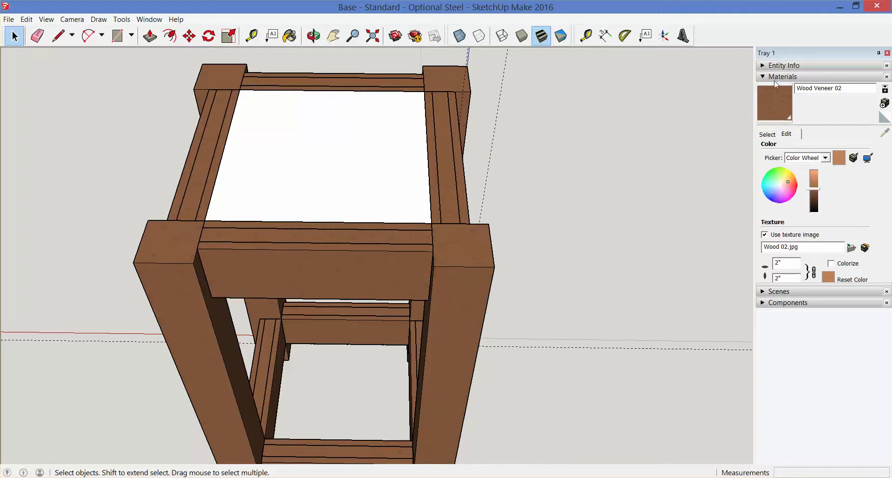
click(770, 136)
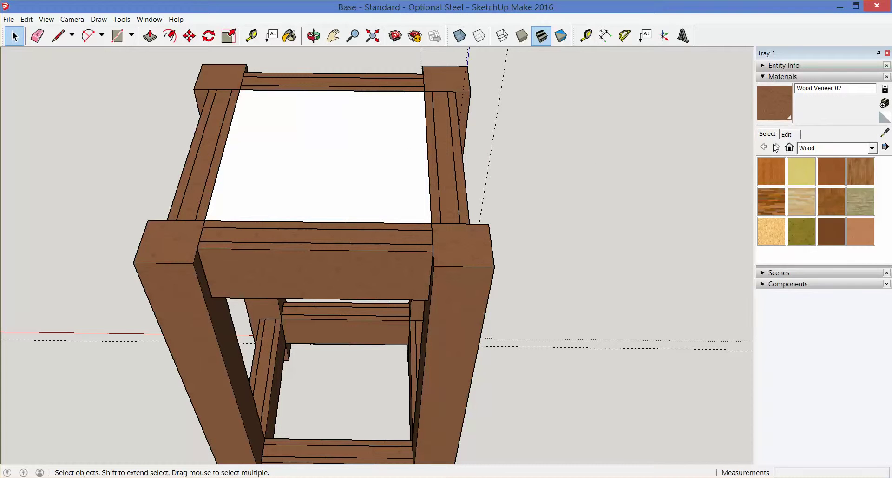
click(872, 148)
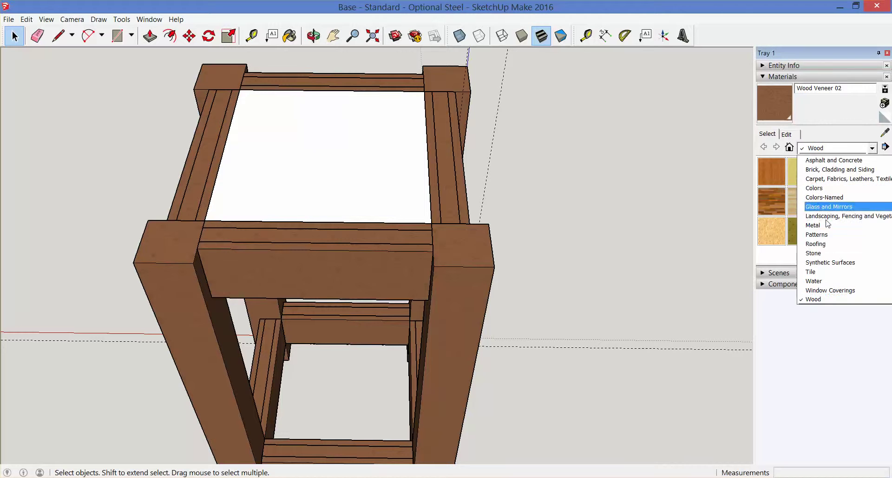
click(818, 227)
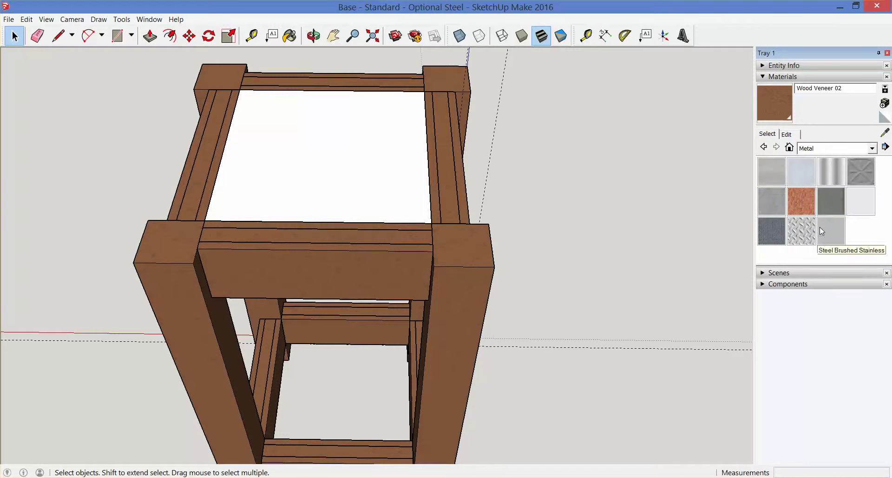
click(778, 171)
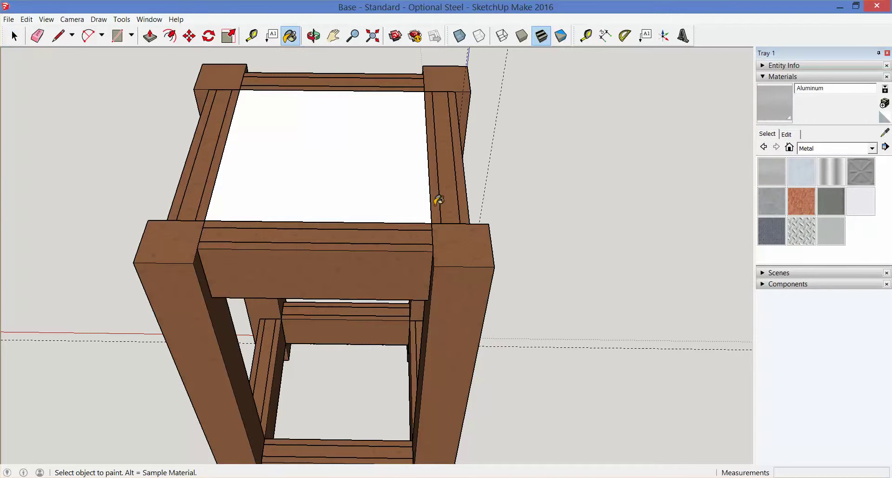
click(345, 189)
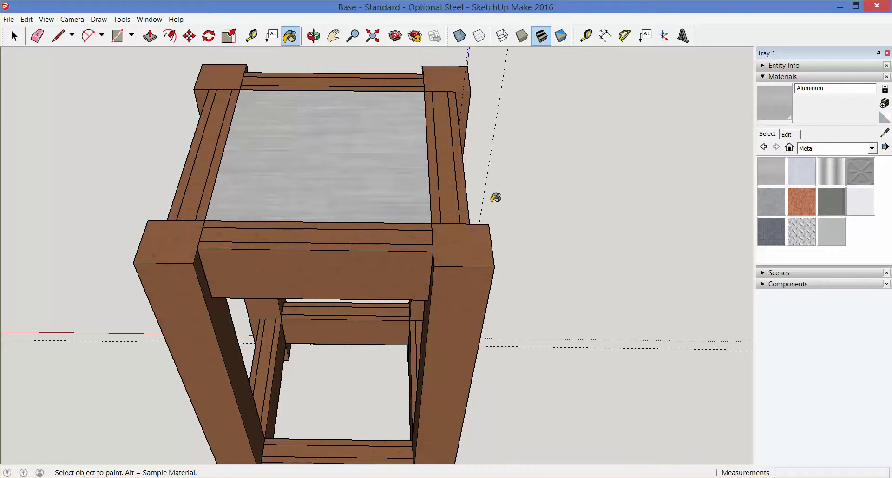
key(space)
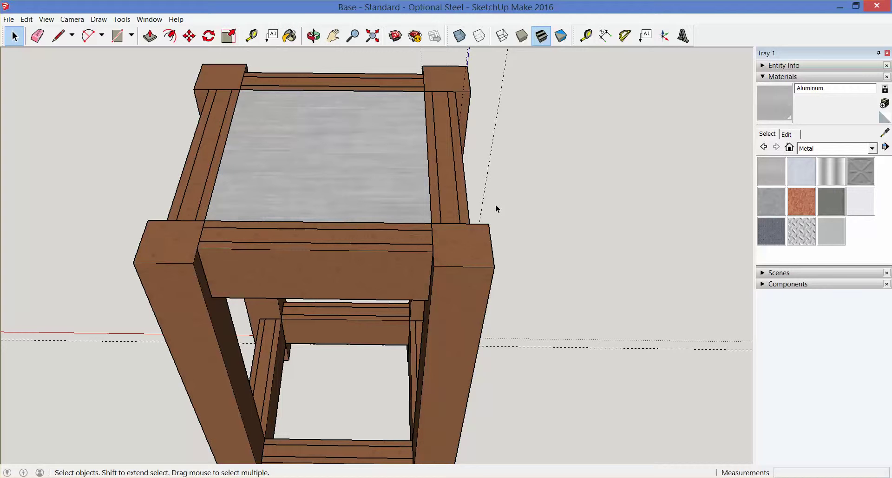
- Place guide lines 2" inside the panel's front and left edges
scroll(473, 181, up, 3)
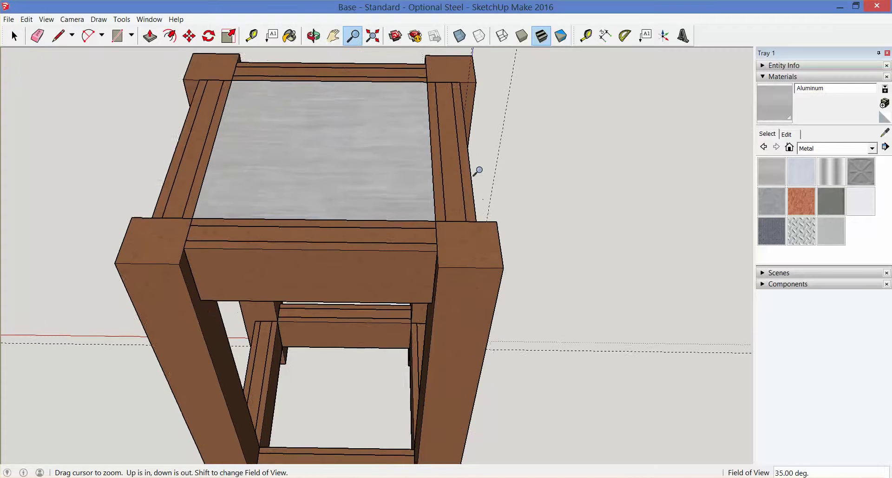
shift+middle_drag(416, 152, 468, 231)
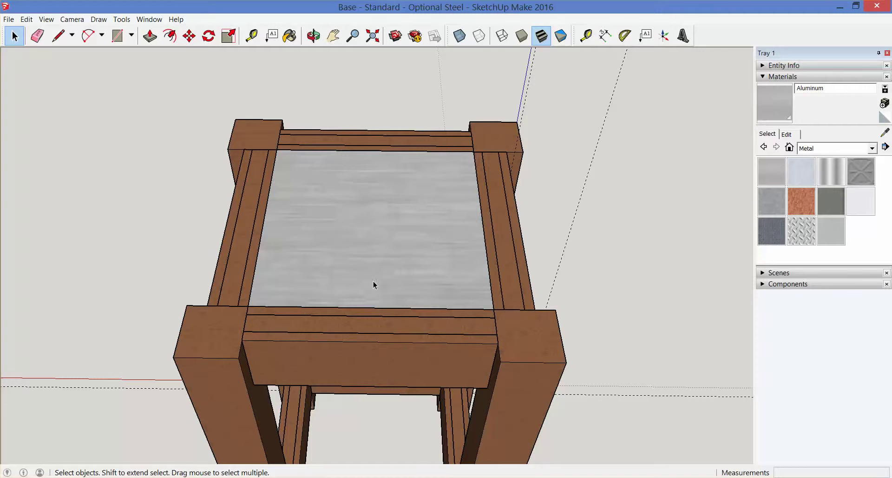
key(t)
click(358, 307)
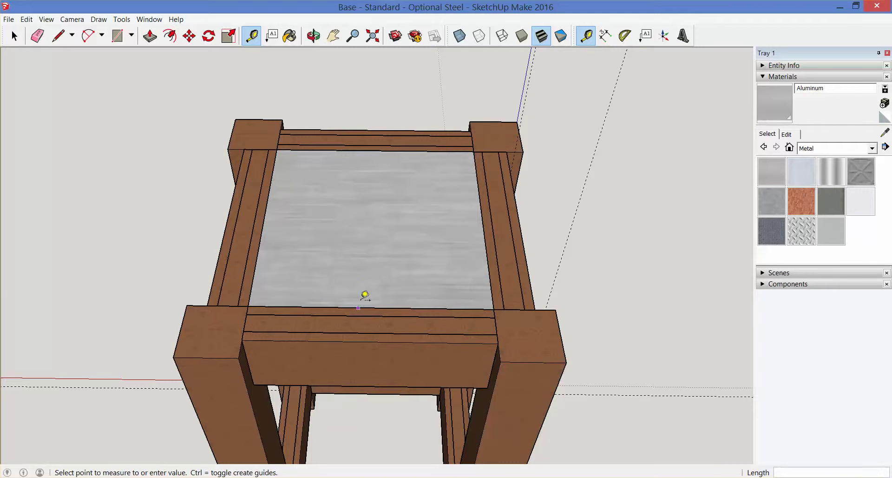
click(263, 277)
text(2)
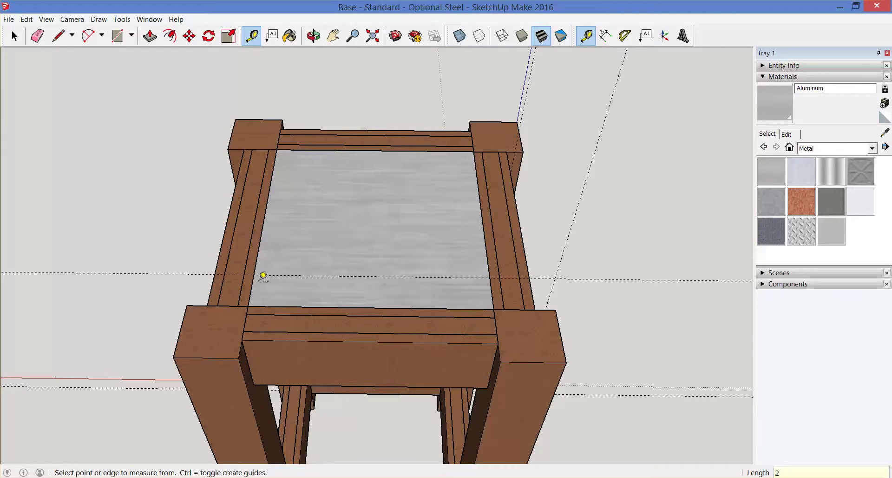
click(258, 248)
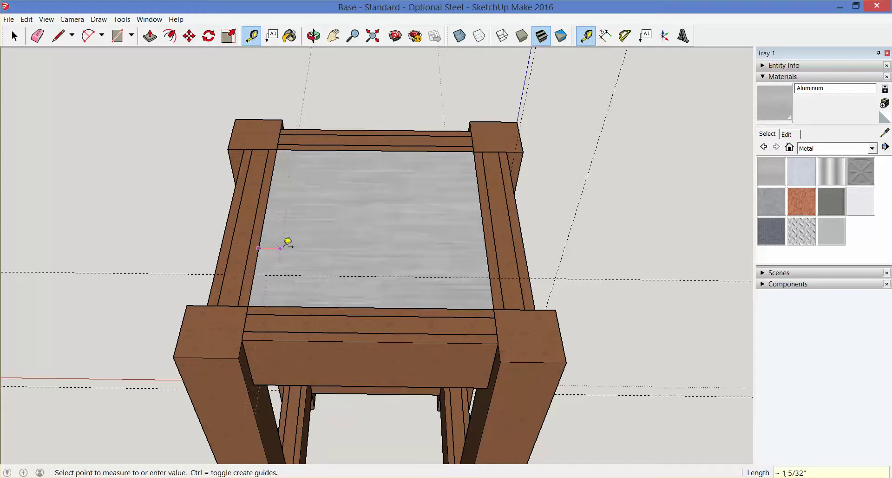
text(2)
key(Return)
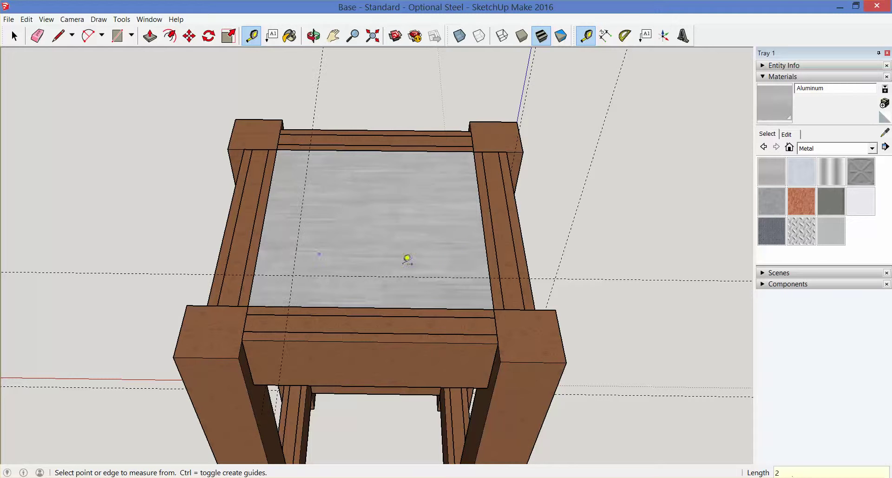
- Place guide lines inside the panel's right and back edges, with the right one offset 2"
click(488, 237)
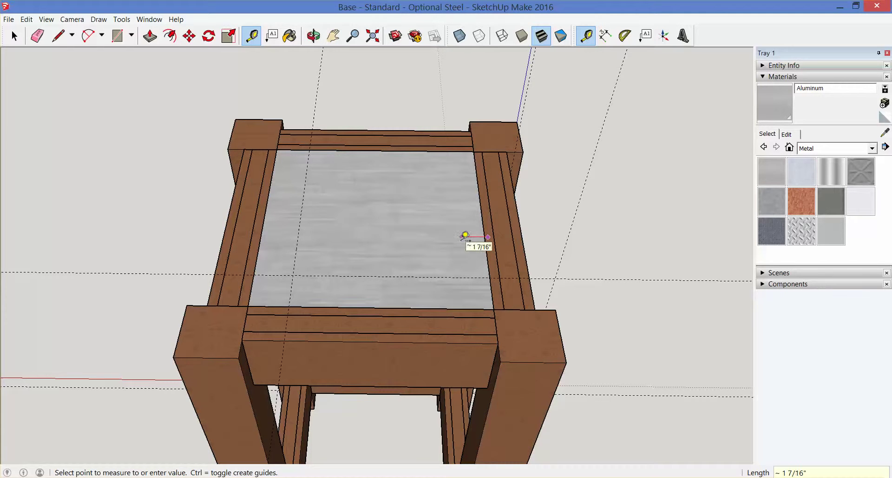
click(465, 236)
click(481, 211)
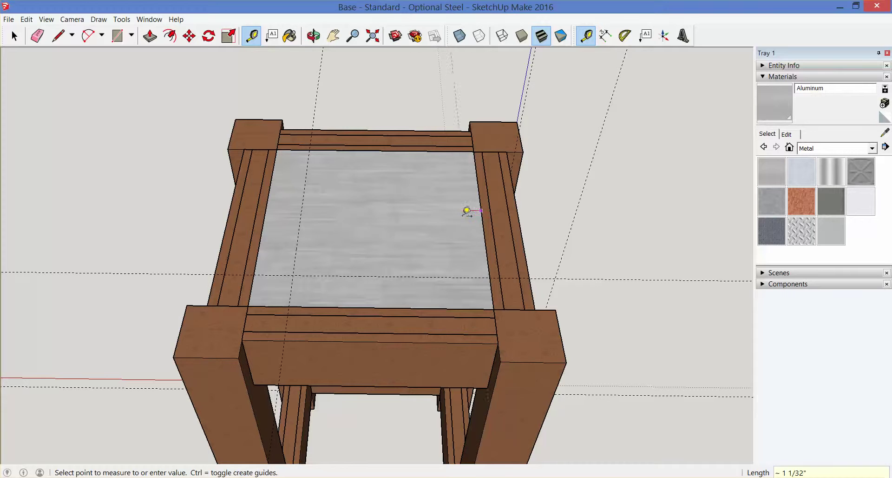
click(464, 211)
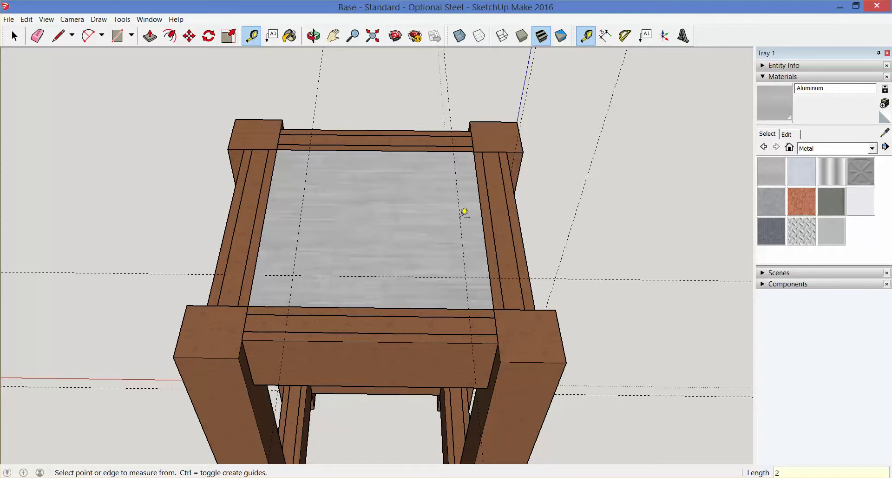
click(415, 151)
click(419, 163)
- Switch the face style to solid shaded colors without textures
key(z)
drag(390, 239, 390, 145)
key(h)
drag(321, 293, 442, 168)
key(o)
key(z)
drag(424, 300, 378, 224)
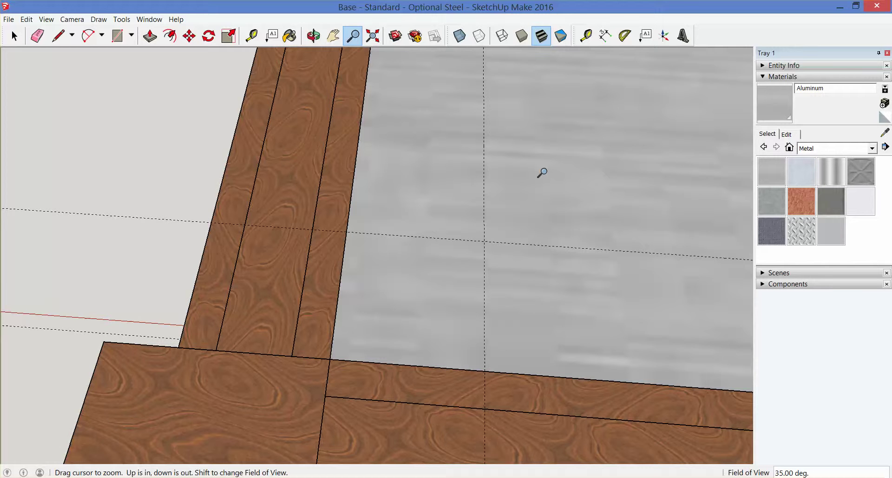
click(522, 36)
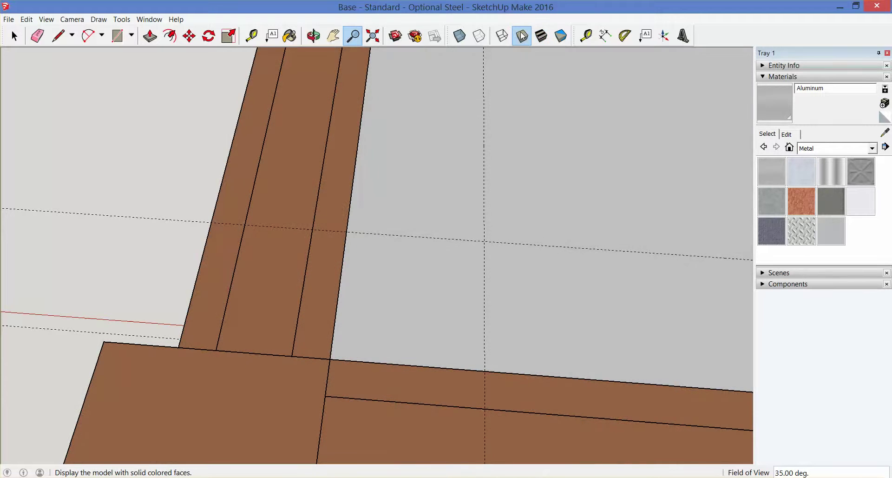
- Inside the panel component, draw a circle of 3/16" radius centered on the guide crossing near the front left corner
drag(464, 212, 483, 167)
key(h)
drag(571, 218, 468, 236)
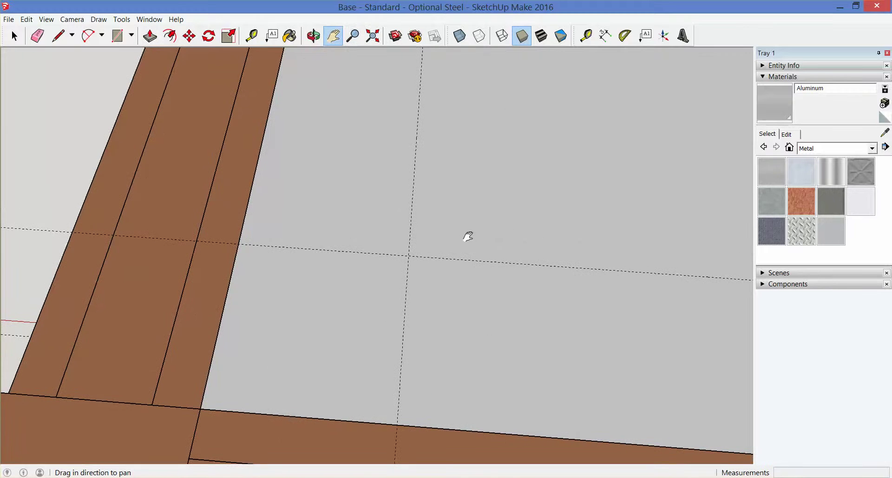
key(space)
click(381, 243)
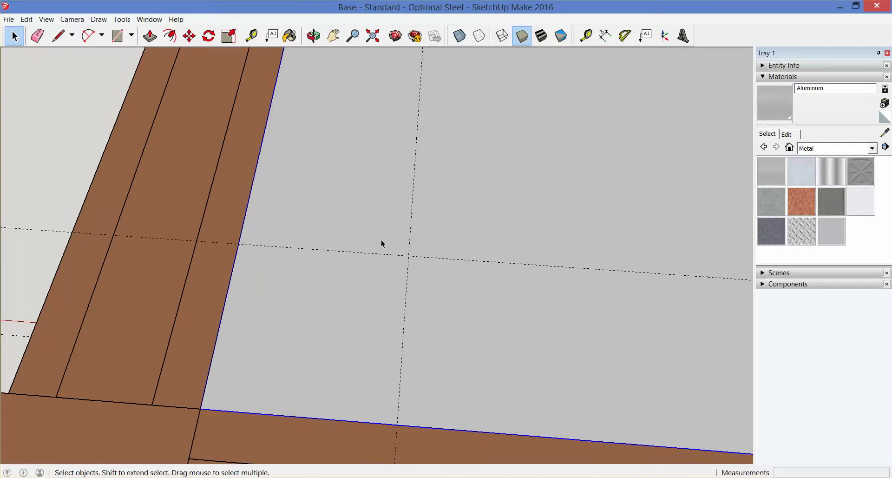
double_click(381, 244)
click(381, 244)
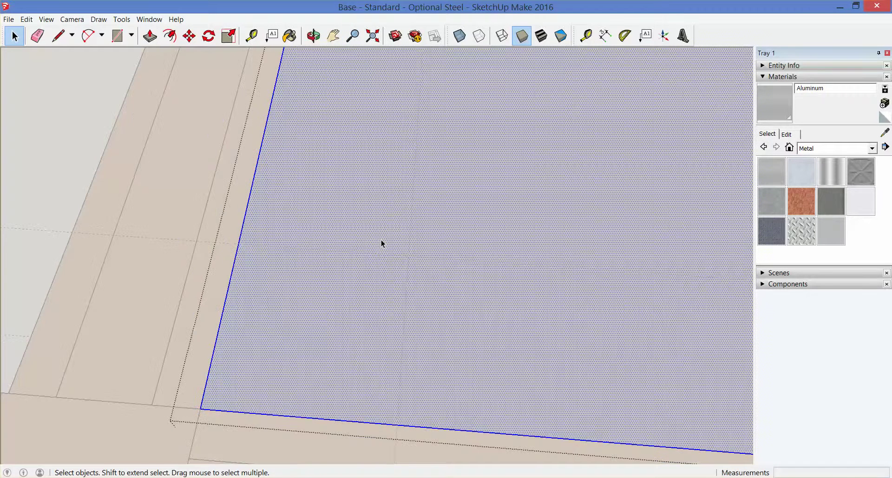
key(c)
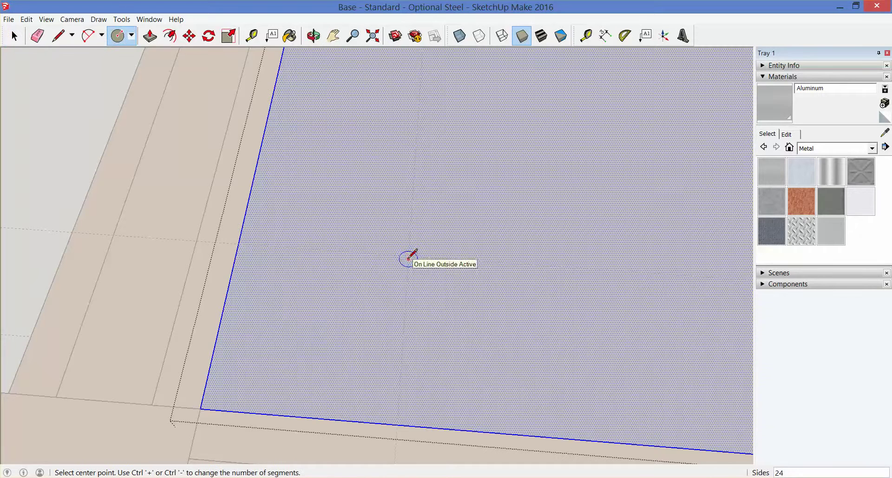
click(408, 255)
click(413, 232)
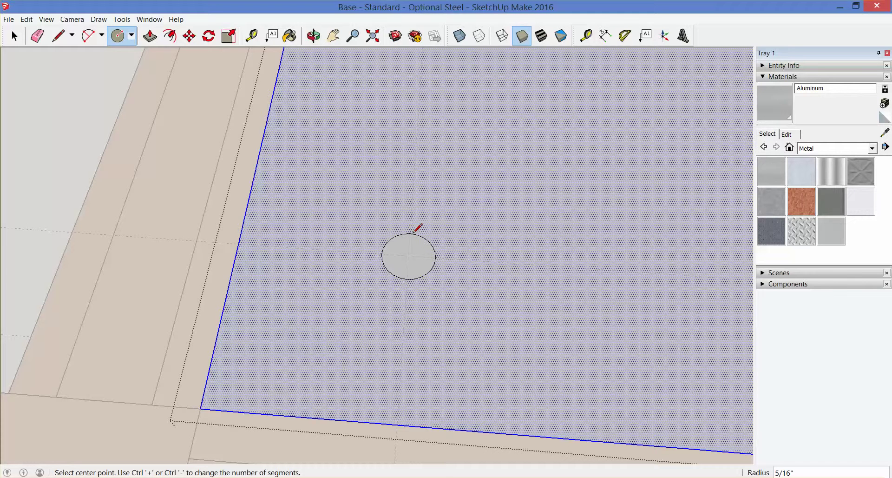
key(Return)
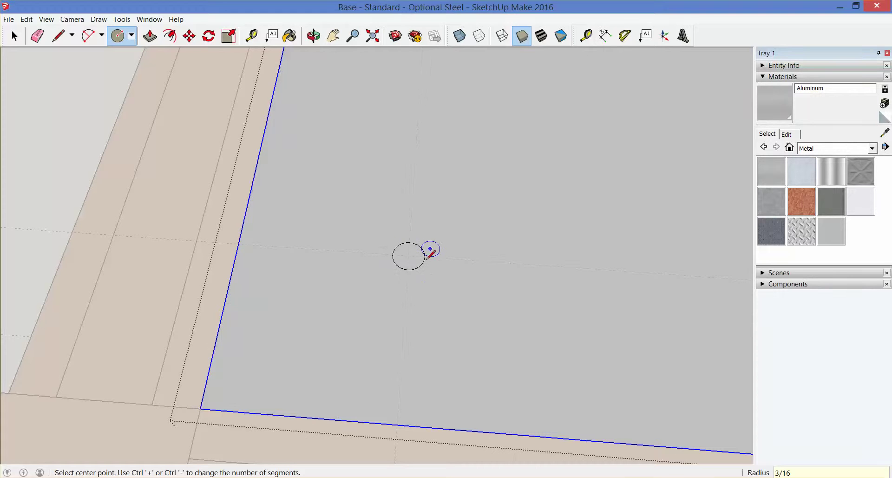
- Draw two short perpendicular lines, about 3/16" long, crossing at the center of the front left circle as a center mark
key(z)
drag(409, 334, 477, 84)
key(space)
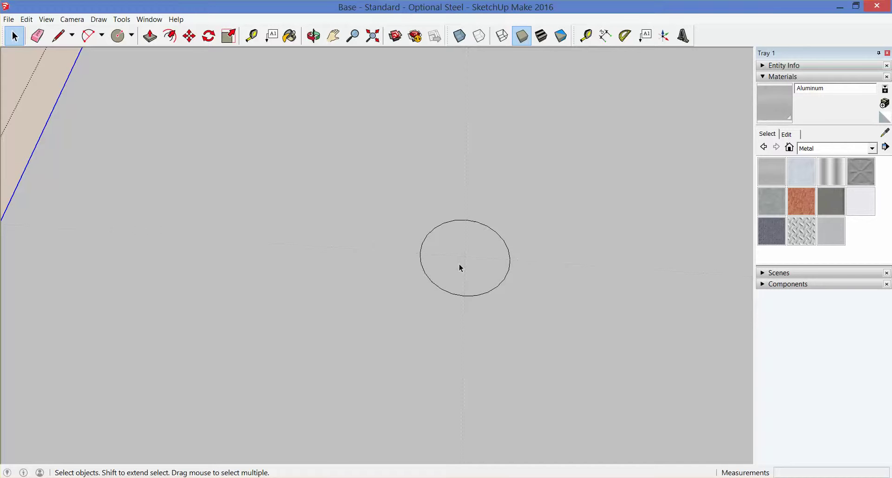
click(493, 254)
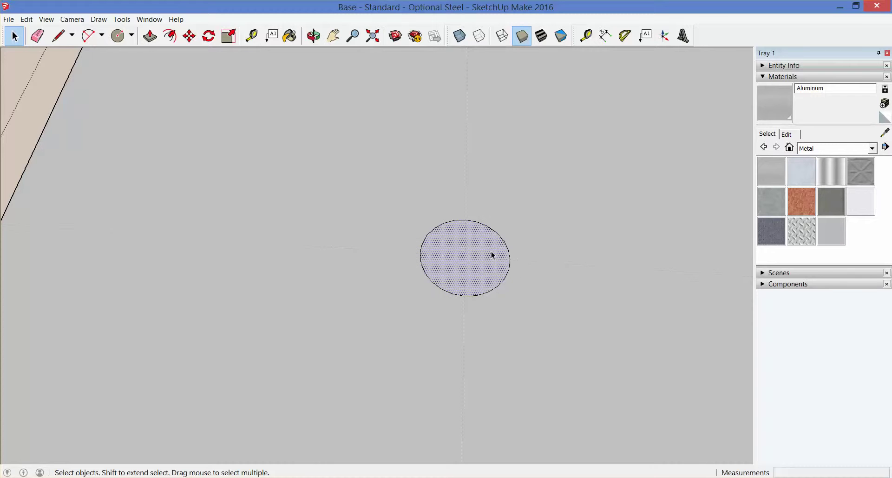
key(l)
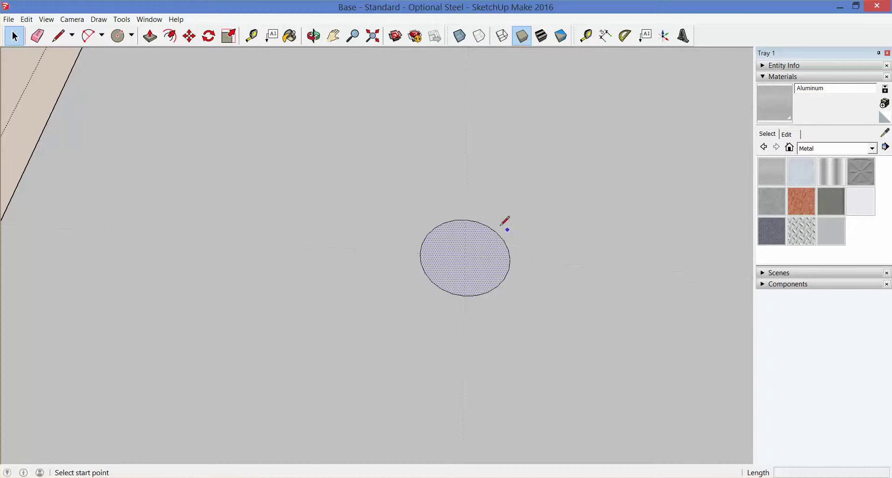
click(466, 239)
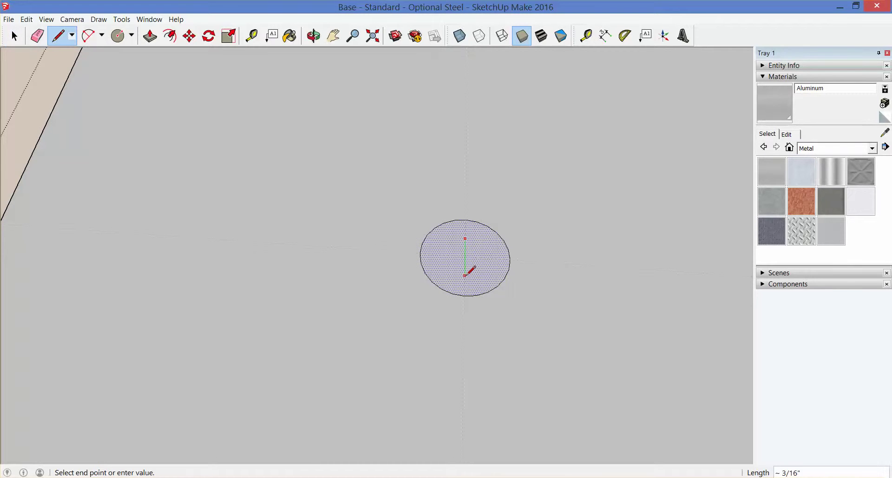
click(465, 275)
click(447, 255)
click(486, 257)
- Copy the circle with its center mark 8" to the guide crossing near the panel's back left corner
key(z)
mouse_move(514, 203)
mouse_down()
mouse_move(523, 207)
mouse_move(539, 186)
mouse_move(550, 189)
mouse_move(534, 338)
mouse_move(590, 79)
mouse_move(474, 271)
mouse_move(488, 255)
mouse_up()
key(space)
drag(391, 224, 509, 318)
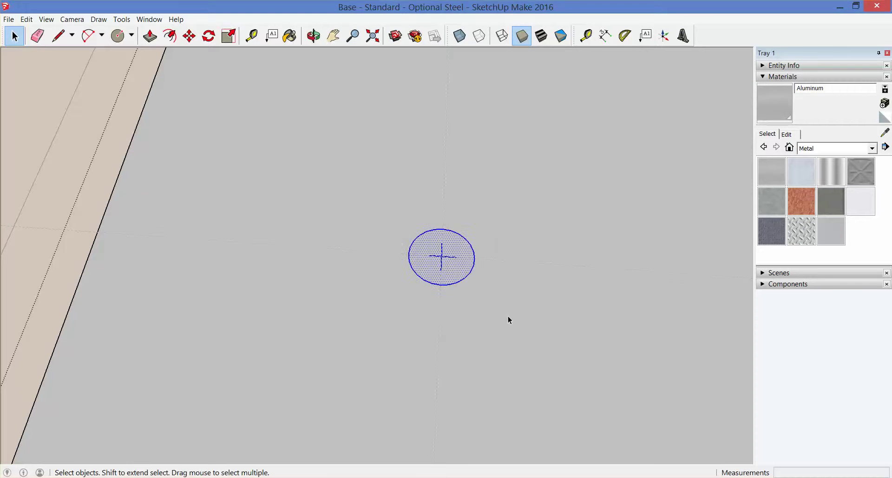
key(z)
drag(488, 254, 489, 277)
key(h)
drag(455, 242, 433, 327)
key(m)
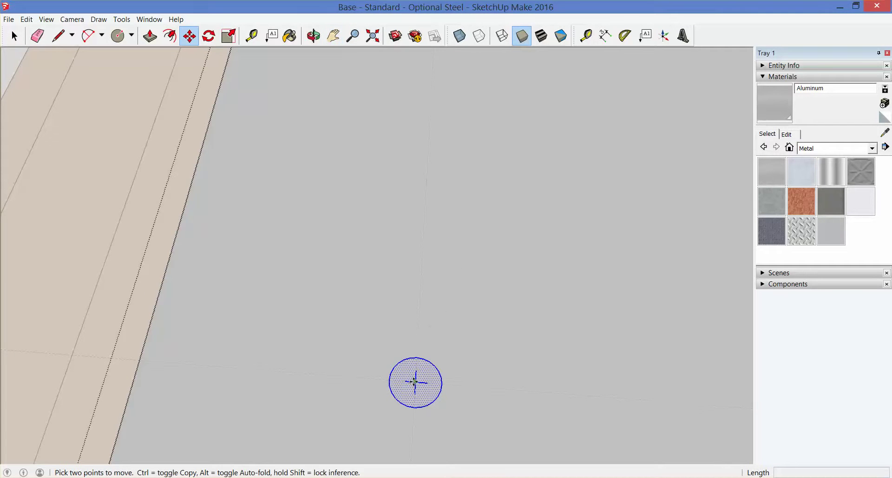
key(ctrl)
click(415, 382)
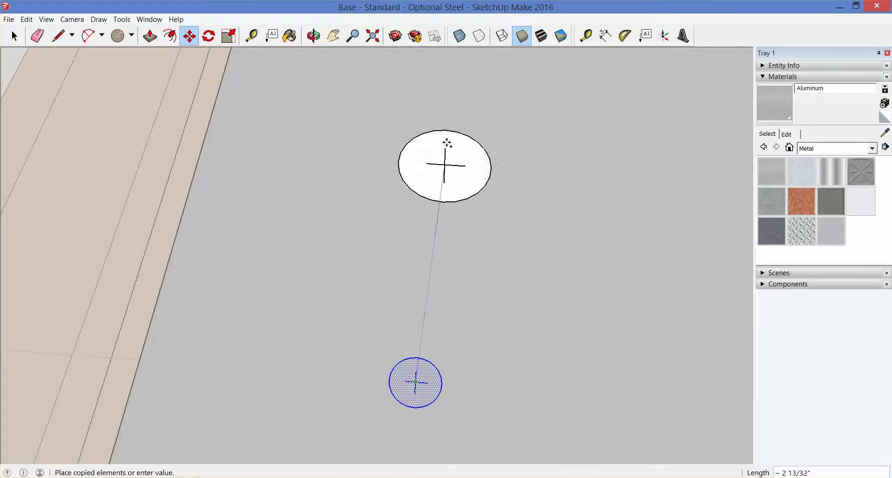
middle_drag(432, 54, 449, 41)
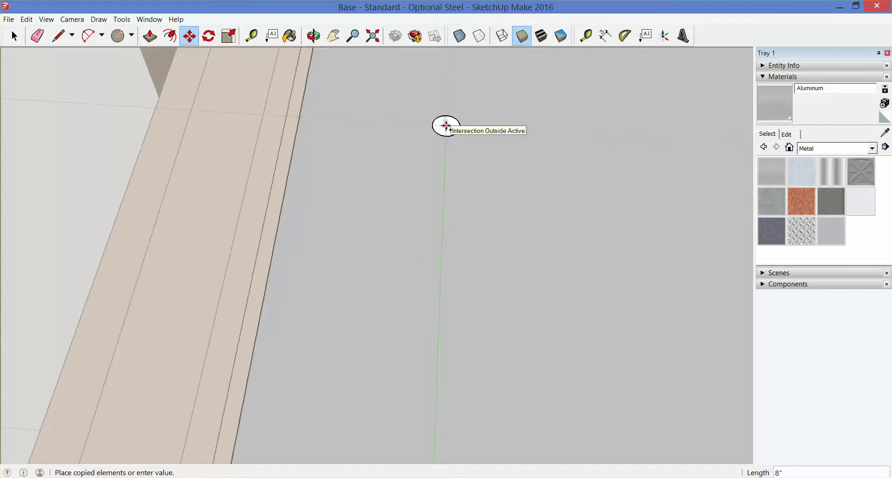
click(446, 126)
- Copy both left circles with their center marks 8" across to the guide crossings along the panel's right side
key(z)
drag(488, 215, 504, 316)
shift+middle_drag(503, 316, 471, 226)
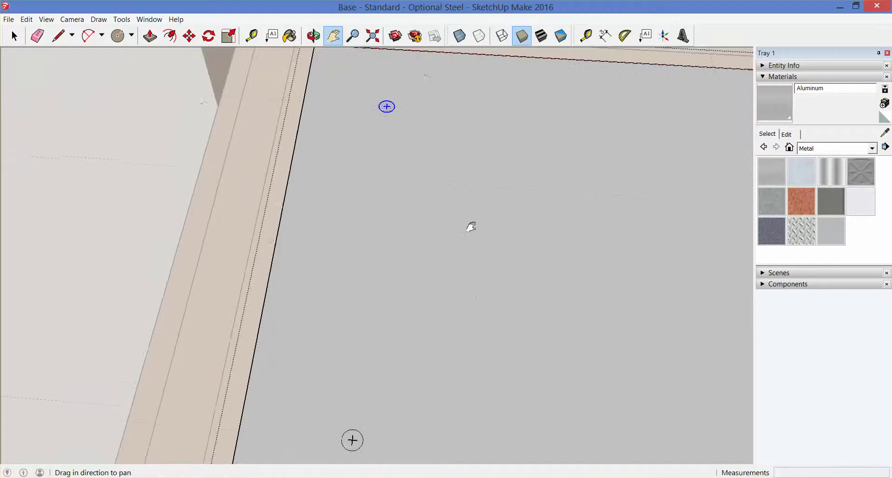
key(space)
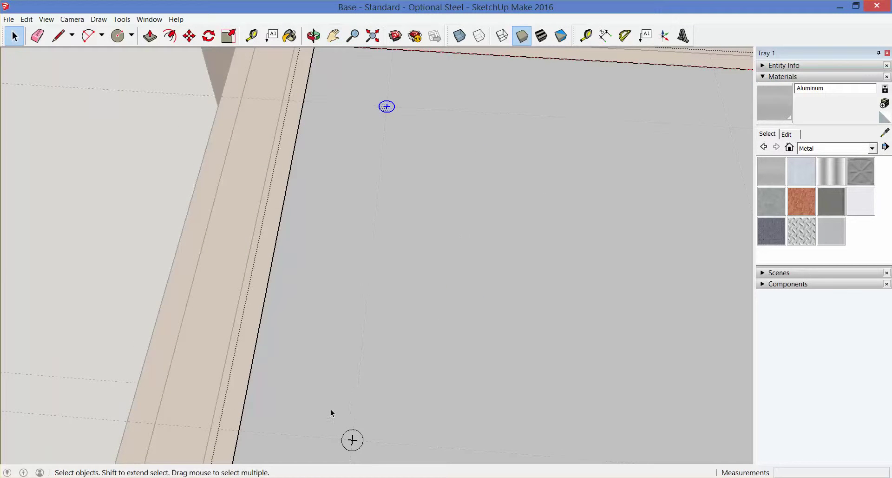
drag(333, 416, 375, 457)
shift+middle_drag(475, 372, 335, 284)
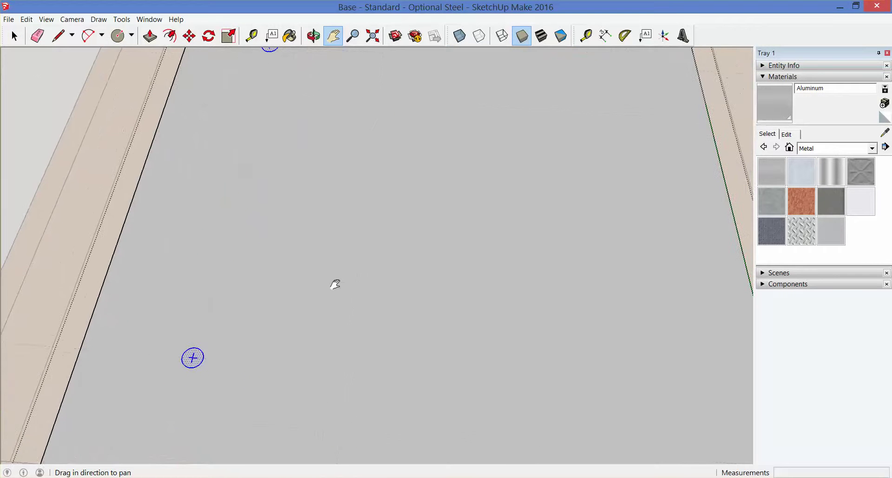
key(m)
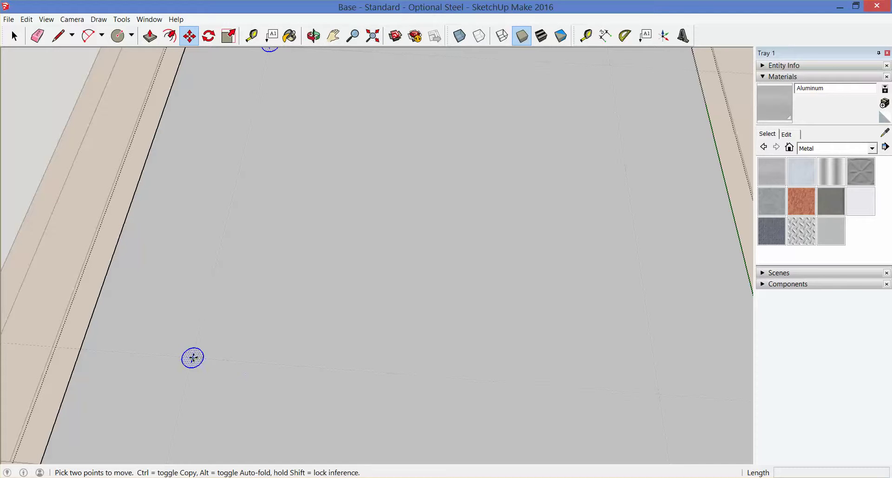
key(ctrl)
click(193, 357)
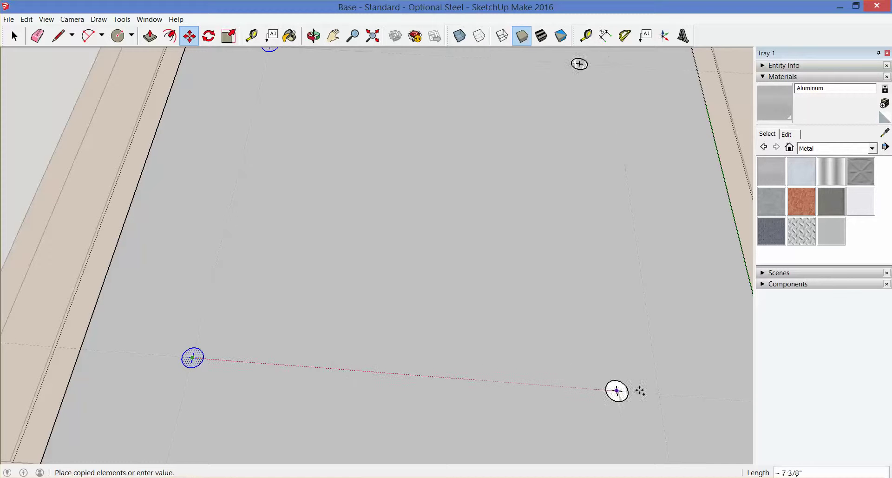
click(660, 394)
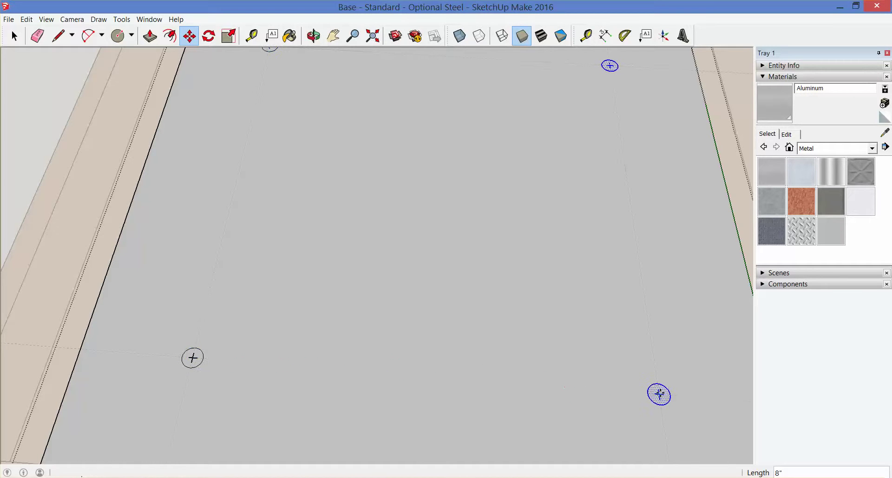
key(space)
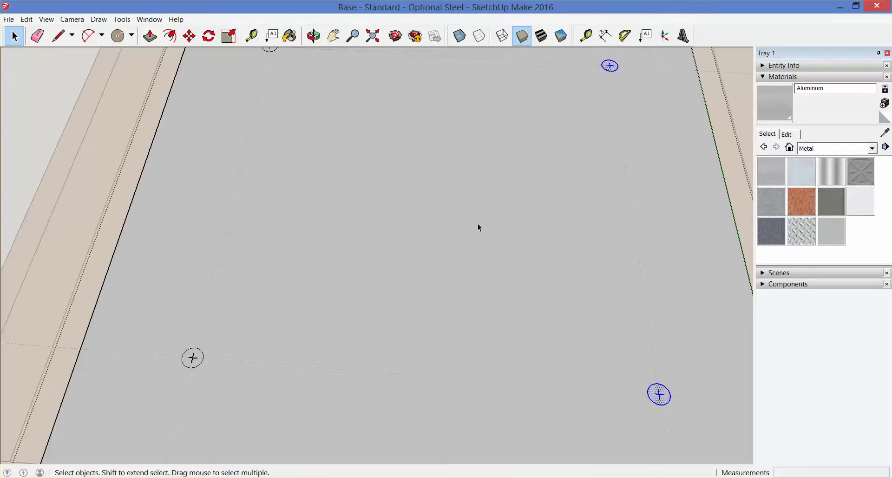
key(z)
drag(450, 213, 454, 242)
mouse_move(454, 241)
middle_down()
mouse_move(399, 229)
mouse_move(460, 239)
middle_up()
key(space)
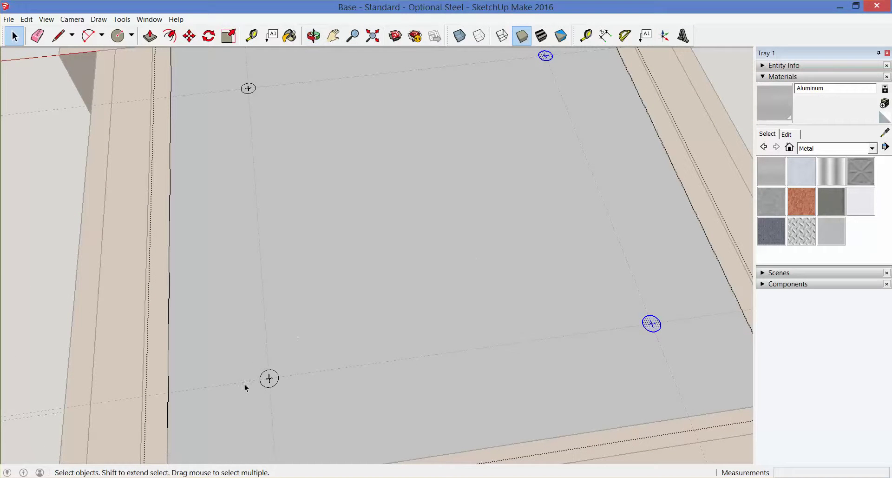
click(268, 380)
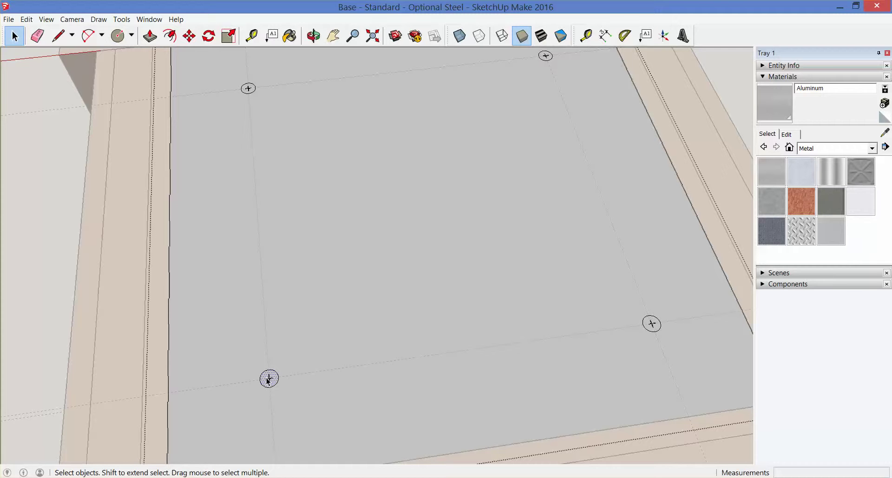
key(p)
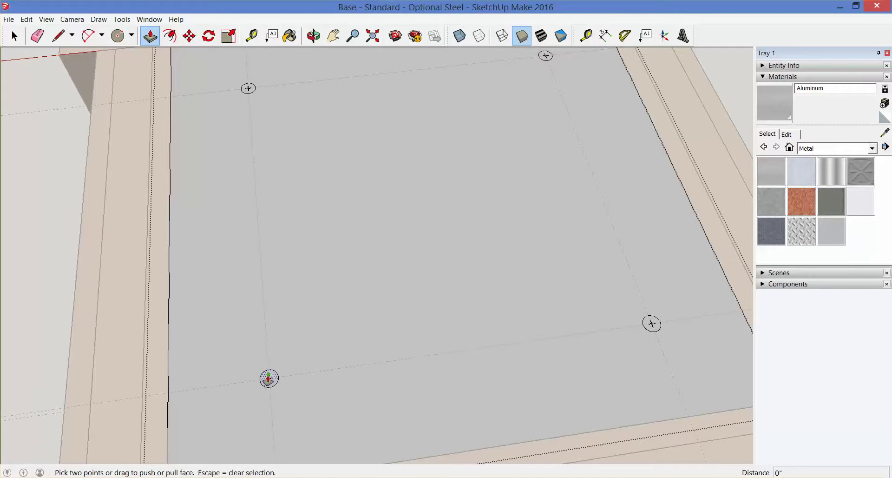
key(space)
- Close the panel component and hide the base's front rail so the panel's front edge is exposed
click(59, 263)
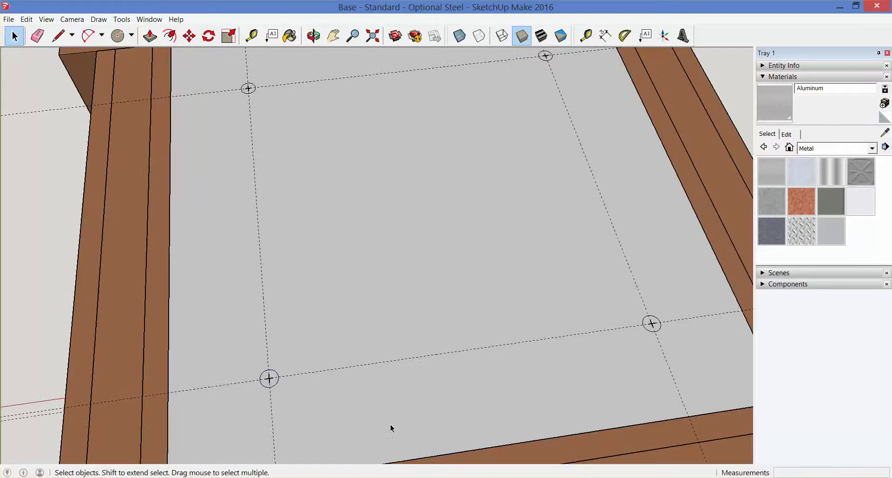
click(623, 440)
right_click(623, 436)
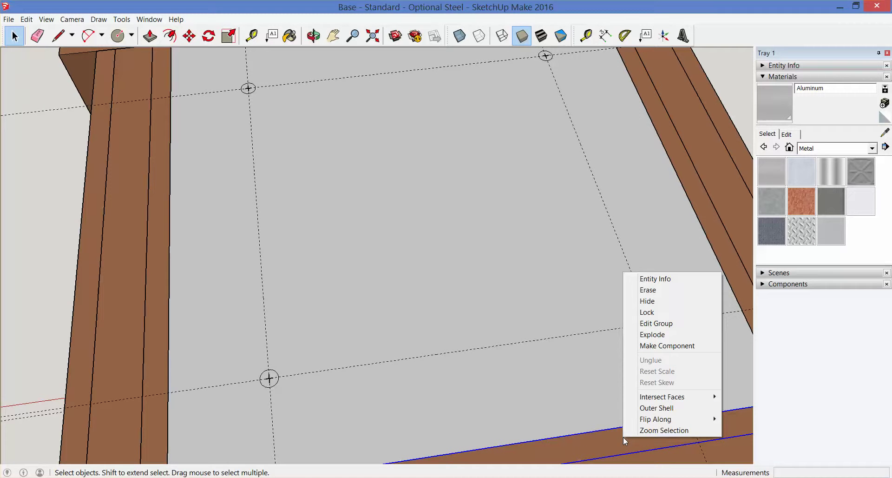
click(657, 302)
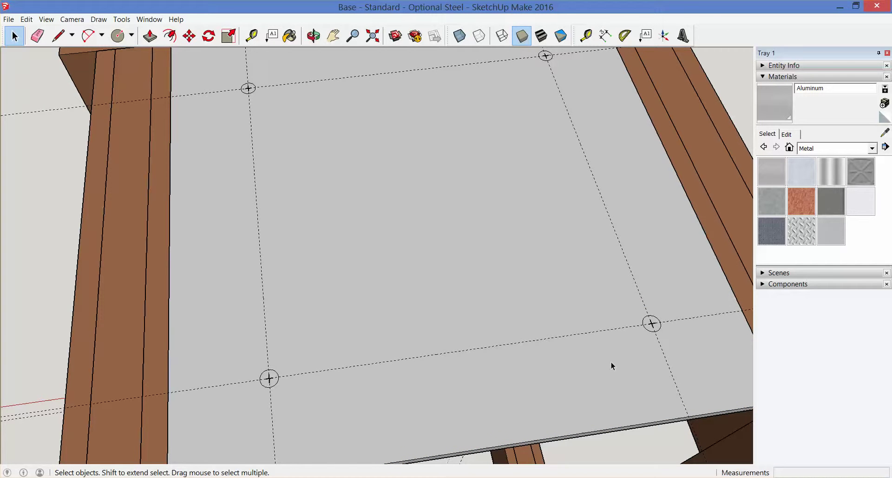
- Reopen the panel component and push the front left circle down 1/4" through the panel with Push/Pull
middle_drag(446, 366, 379, 322)
key(z)
drag(378, 322, 319, 271)
key(space)
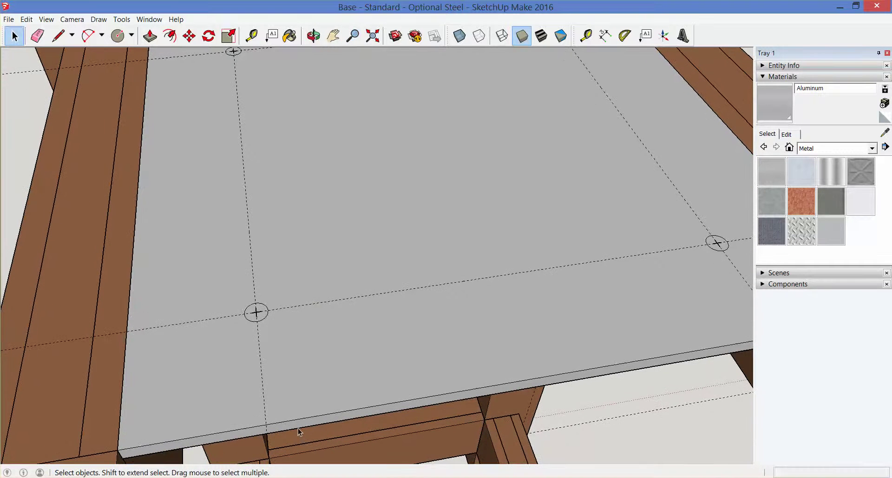
click(256, 311)
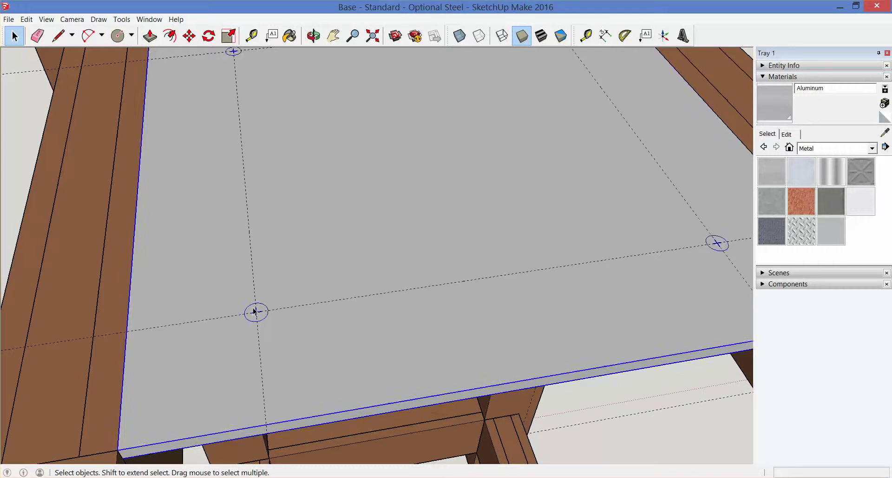
double_click(255, 311)
click(255, 311)
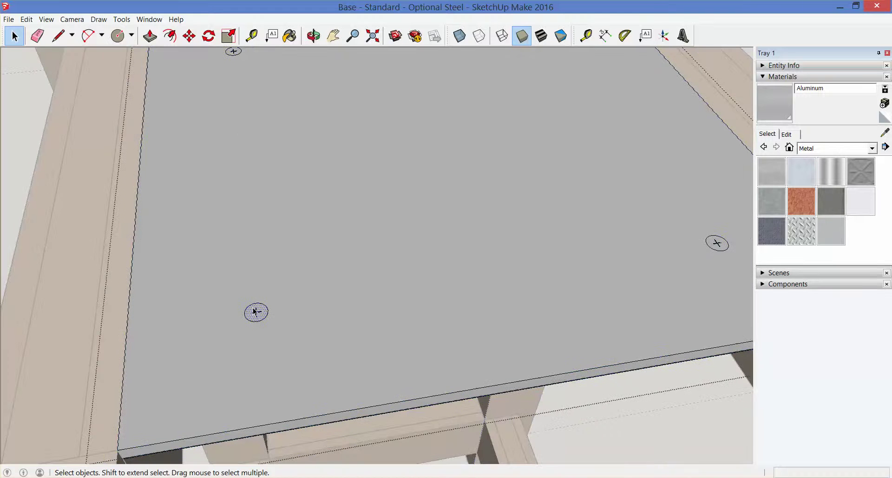
key(p)
click(255, 311)
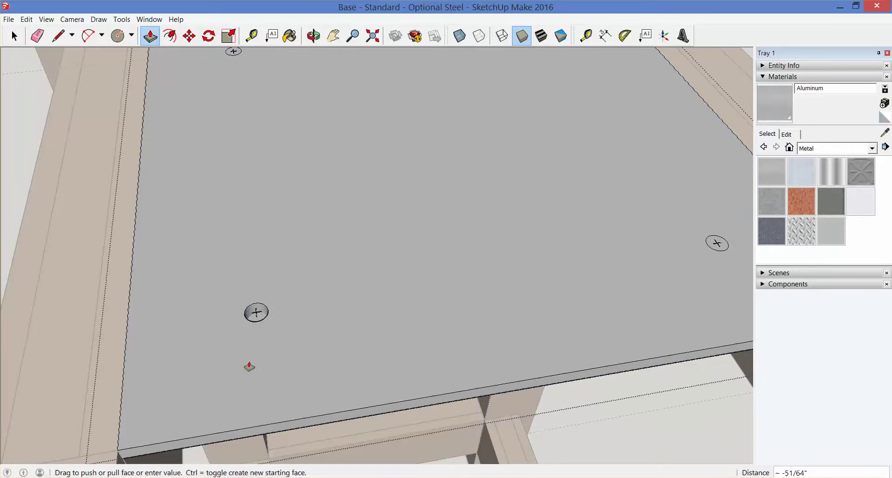
click(238, 442)
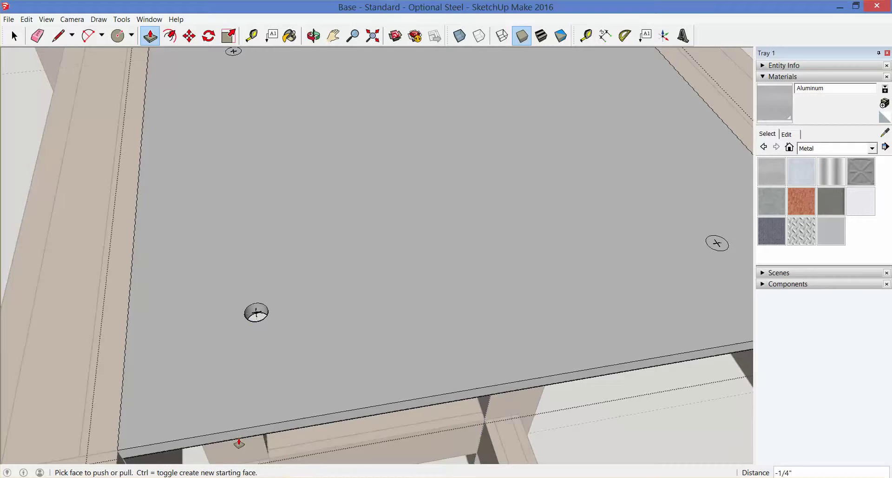
- Cut the other three circles through the panel's full thickness with Push/Pull
key(h)
drag(458, 314, 466, 283)
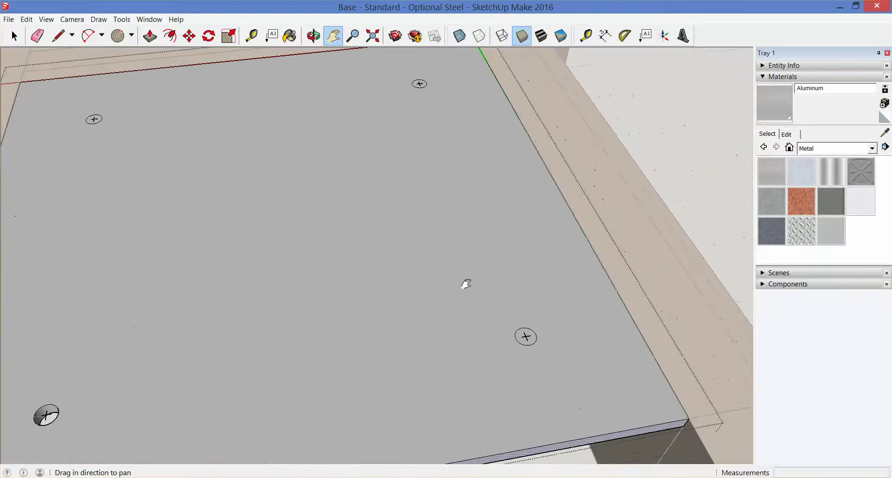
key(space)
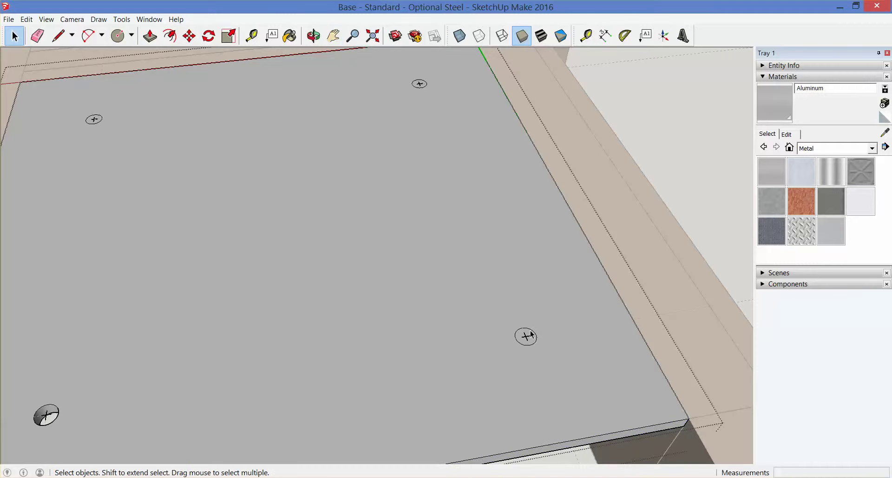
key(p)
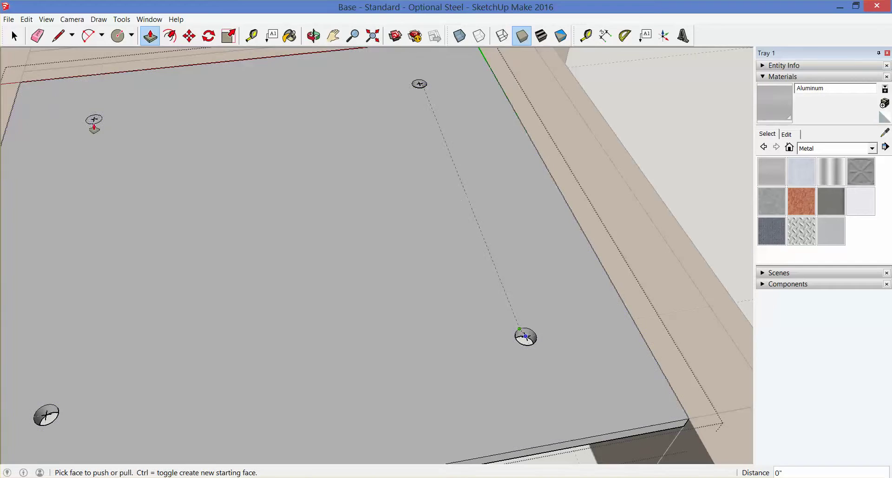
- Examine the cut holes and their center marks from several angles, up close and with the whole base in view
key(o)
drag(200, 246, 267, 293)
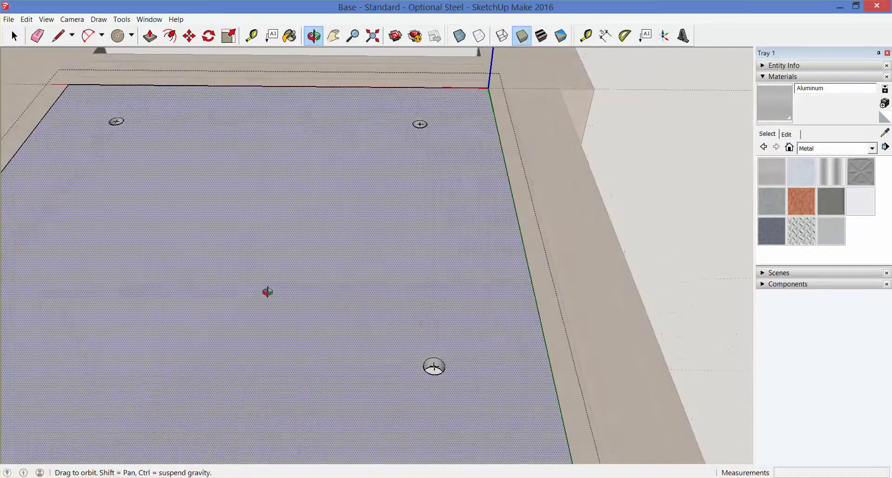
key(z)
drag(386, 284, 397, 252)
key(h)
drag(443, 340, 439, 223)
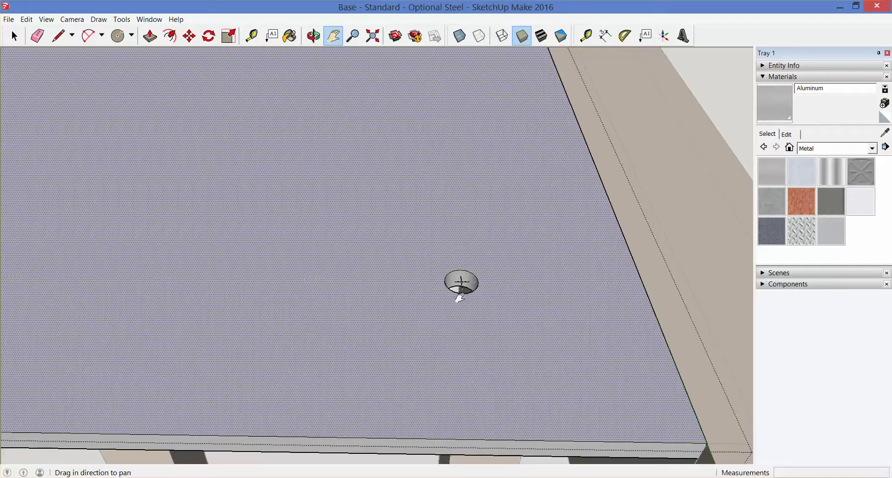
key(o)
drag(453, 281, 384, 261)
key(z)
key(h)
key(o)
key(z)
- Close the panel component and unhide all hidden geometry to bring back the base's front rail
key(space)
click(577, 225)
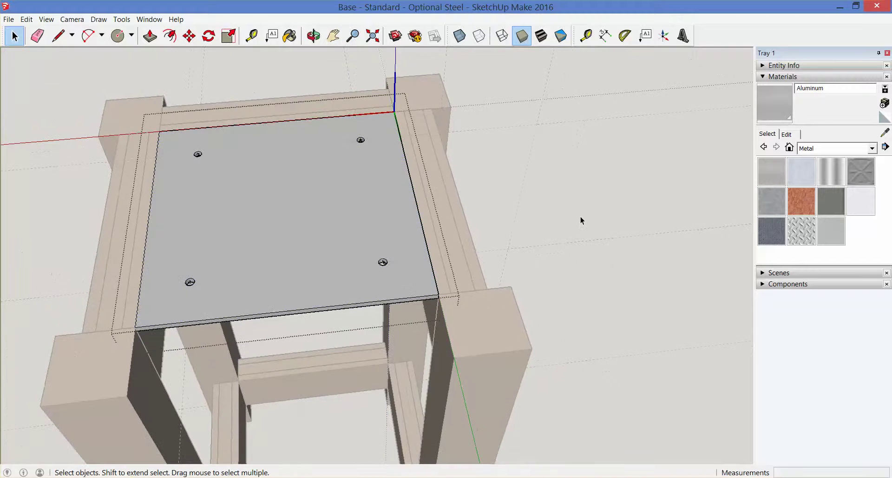
click(579, 224)
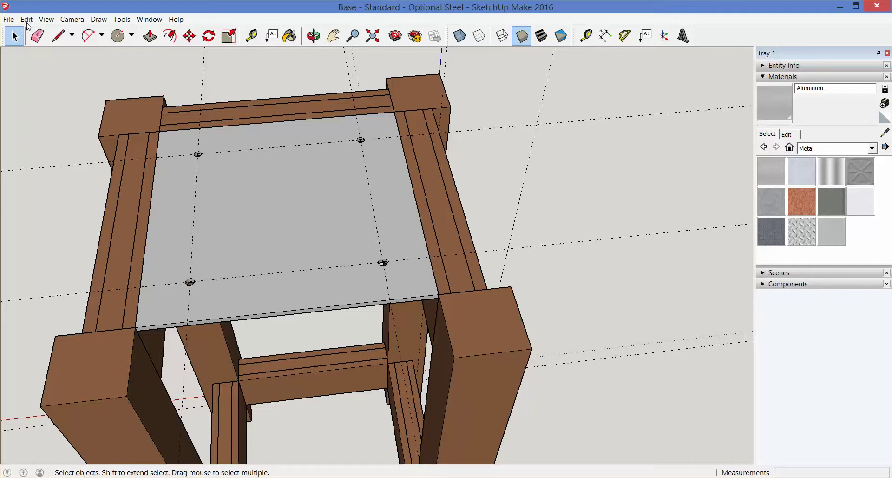
click(27, 20)
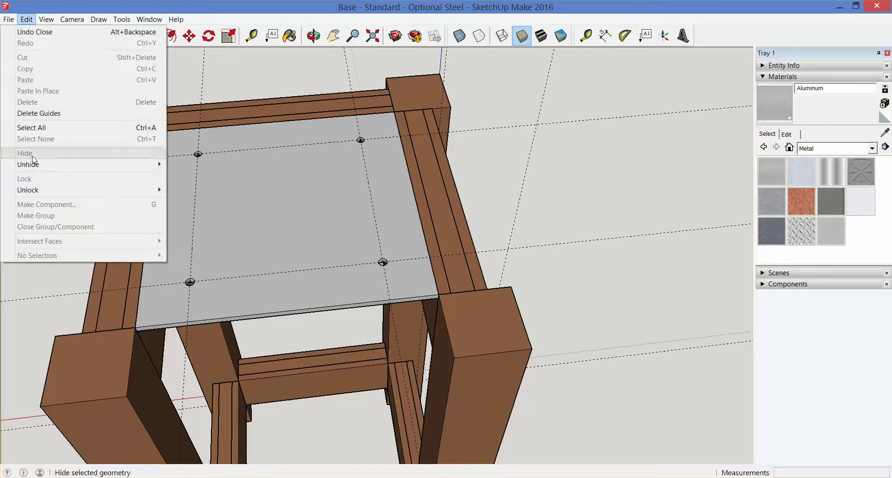
mouse_move(35, 165)
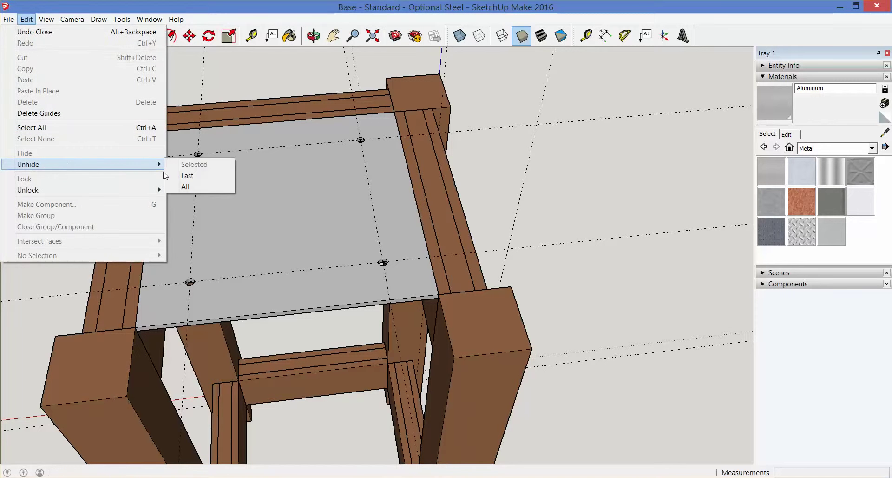
click(185, 187)
- Delete all guides from the model and switch the face style to Shaded With Textures
key(z)
drag(286, 269, 555, 157)
key(h)
key(o)
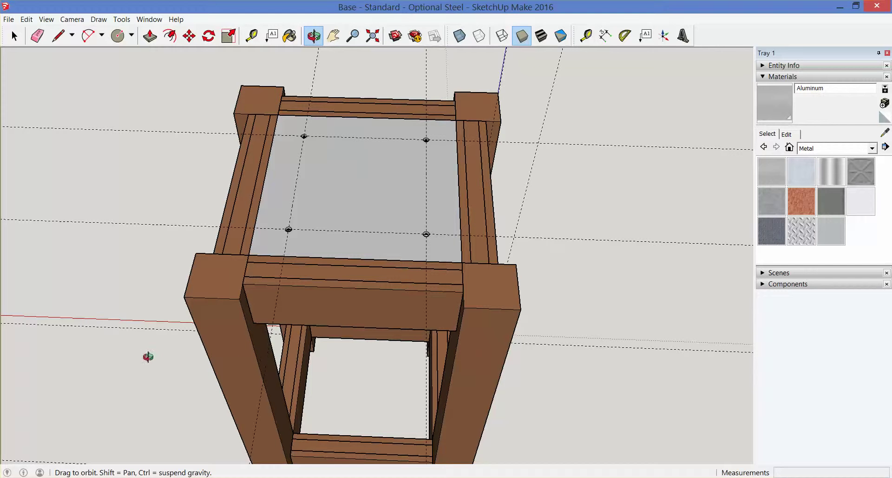
click(26, 20)
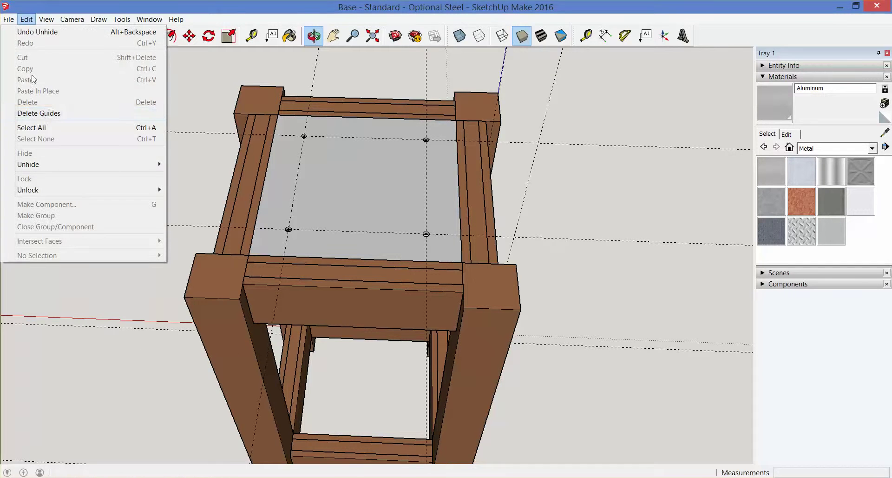
click(42, 114)
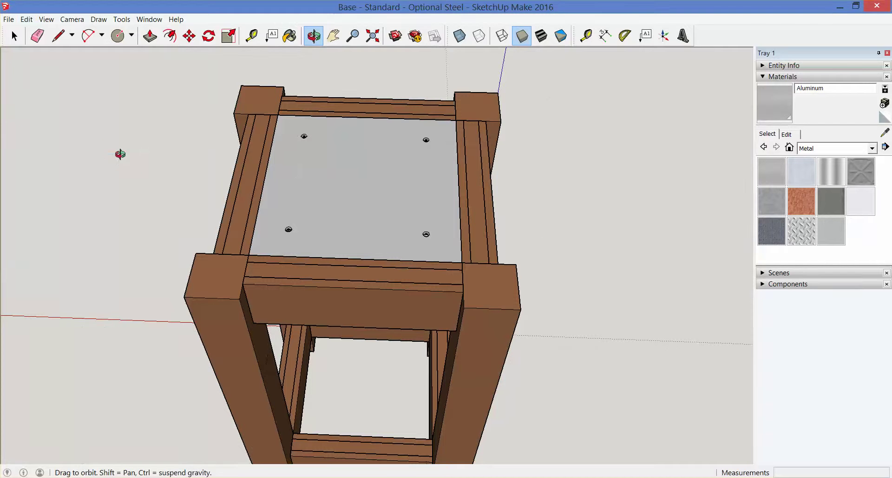
drag(226, 299, 360, 231)
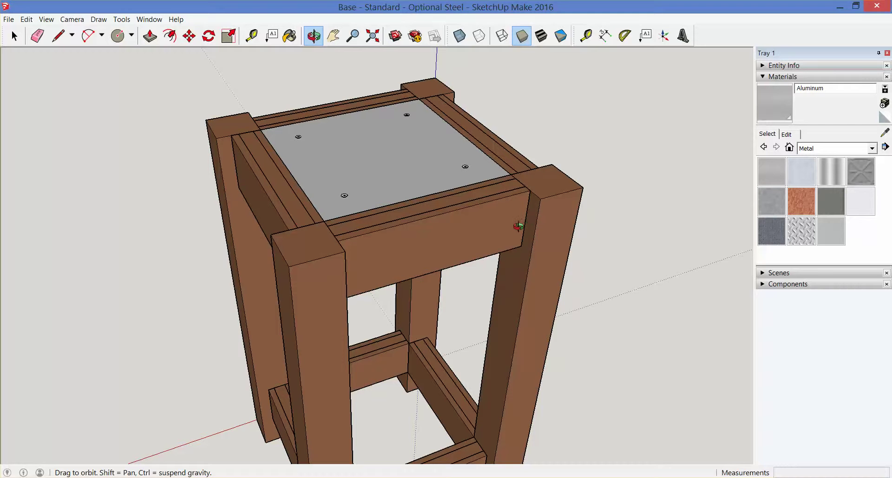
click(544, 37)
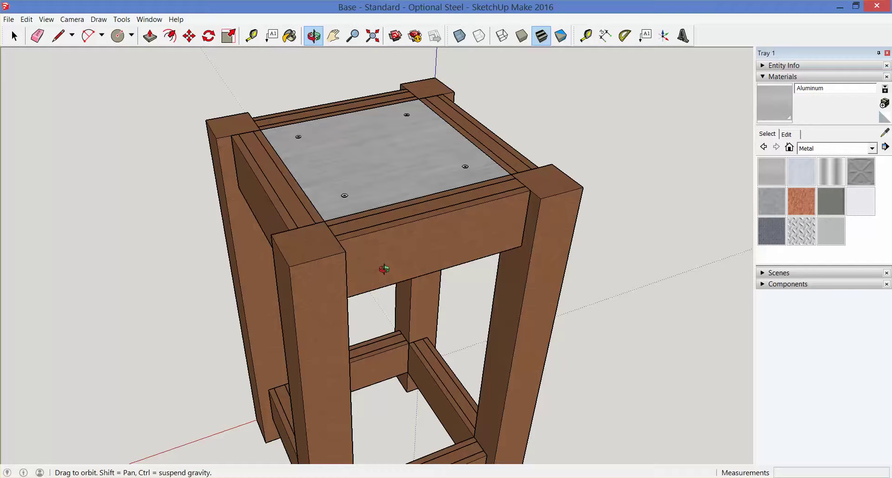
- Group the four lower rail assemblies of the base
key(space)
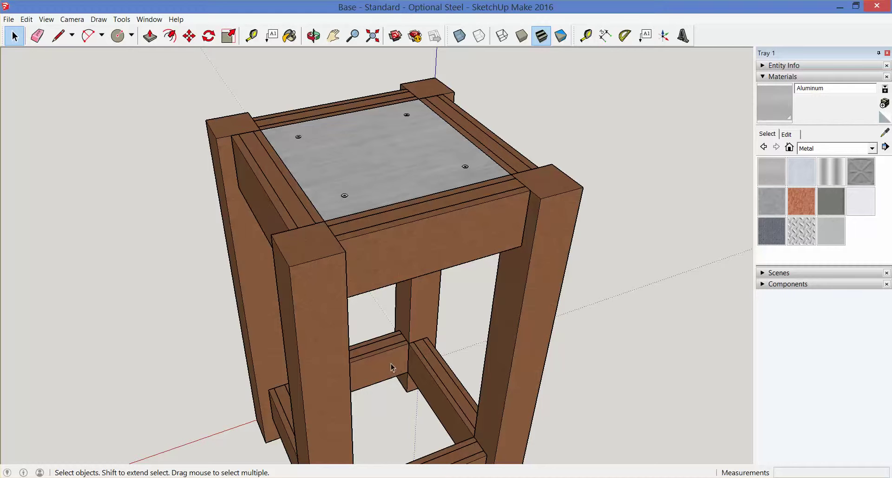
scroll(391, 364, down, 3)
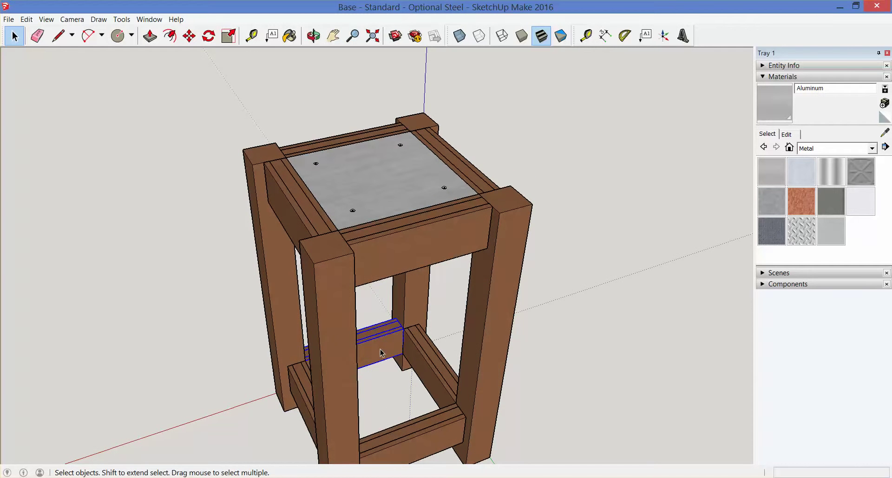
shift+click(300, 385)
shift+click(416, 432)
right_click(438, 374)
click(460, 307)
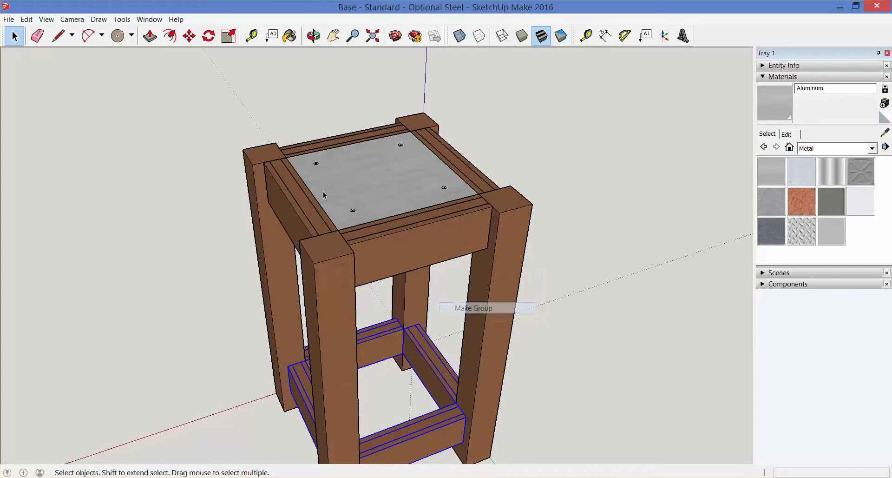
- Group the four upper rail assemblies that surround the aluminum panel
click(319, 147)
shift+click(291, 201)
shift+click(391, 245)
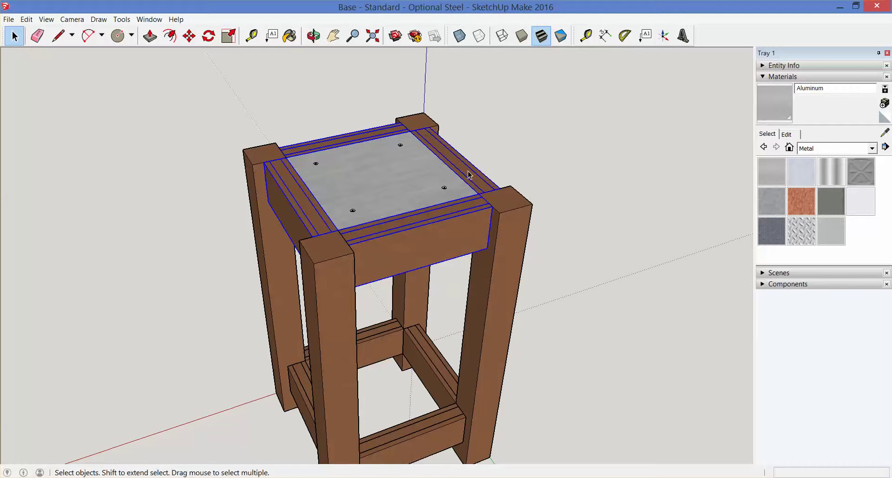
right_click(469, 174)
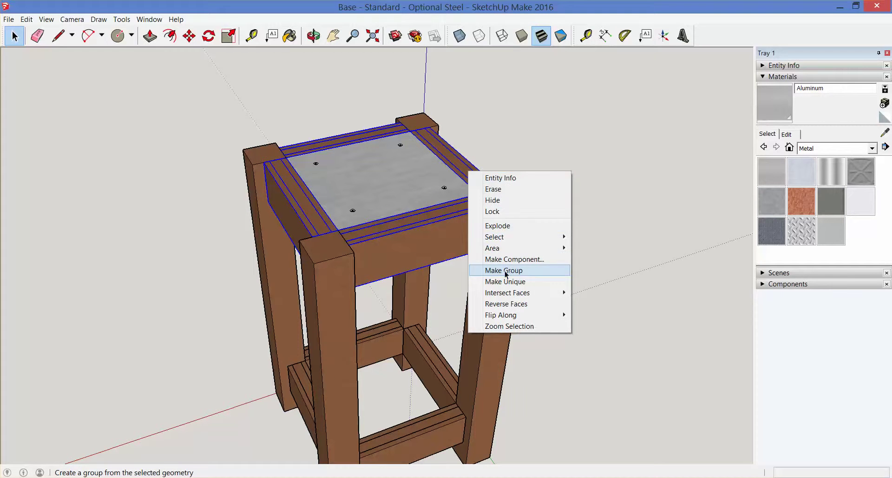
click(506, 273)
- Select the base's four legs and make them one group
click(340, 295)
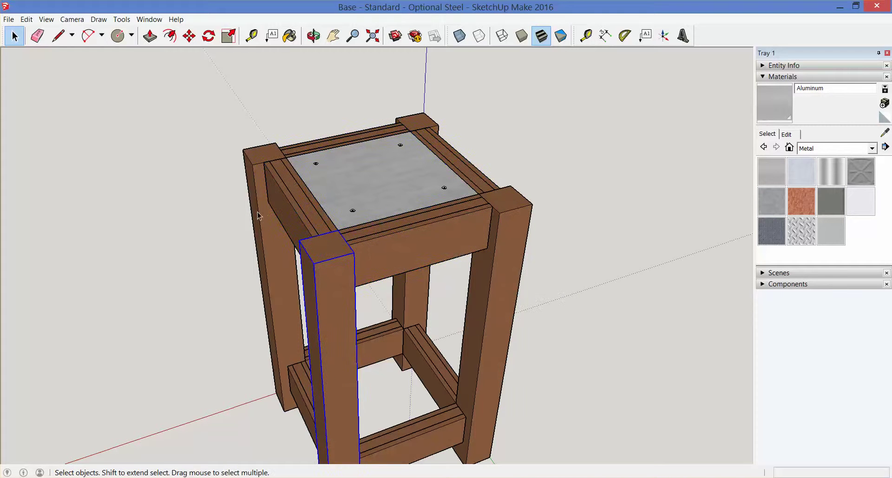
shift+click(259, 215)
shift+click(413, 120)
shift+click(509, 203)
right_click(508, 203)
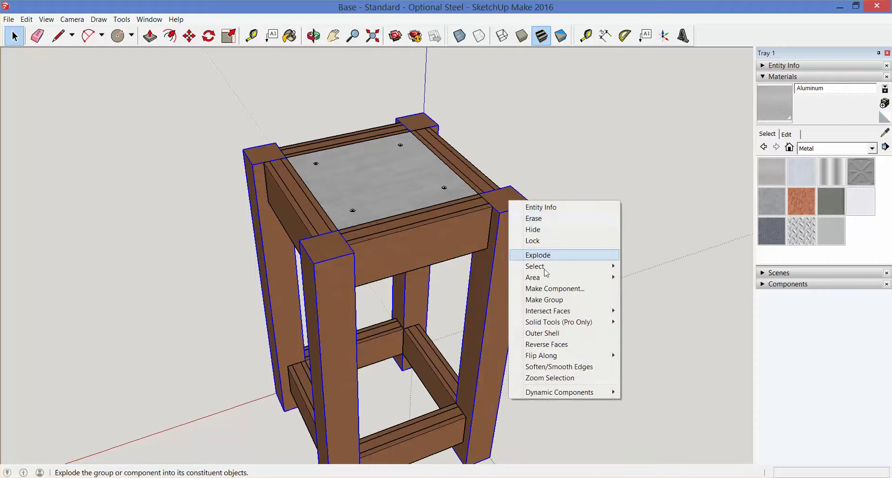
click(535, 298)
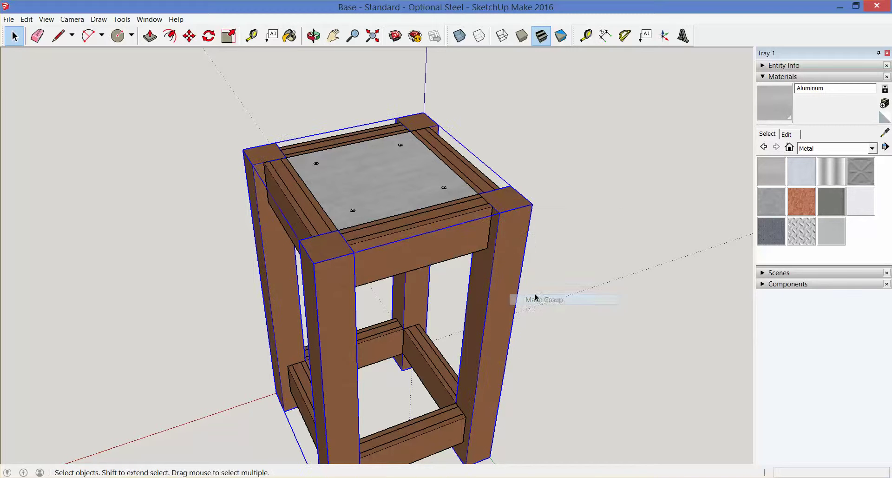
- Hide the leg, upper rail and lower rail groups so only the aluminum panel is left in view
right_click(519, 245)
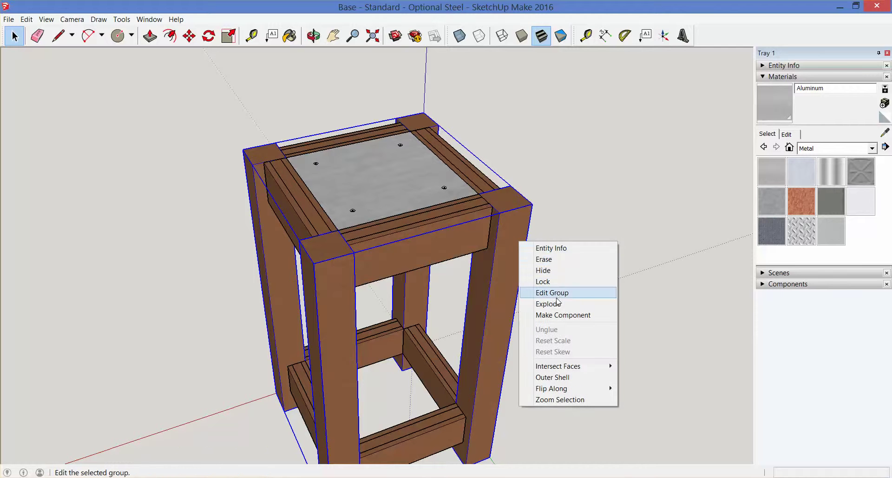
click(543, 270)
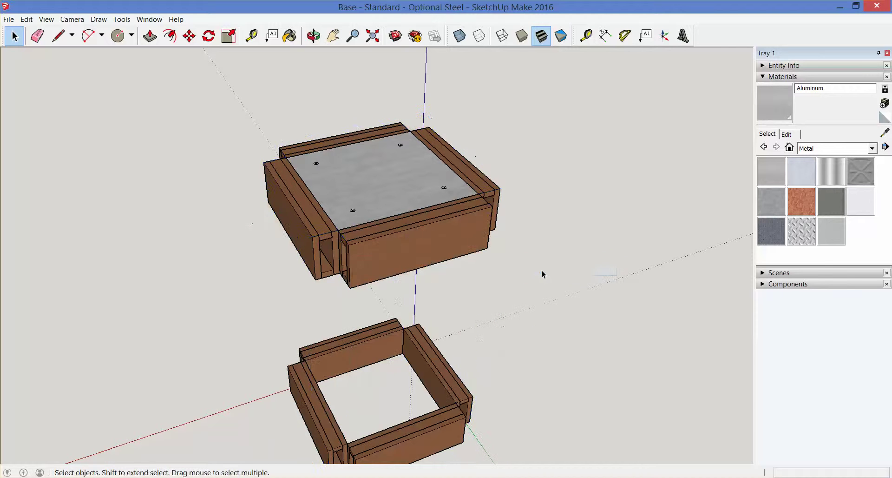
click(415, 262)
right_click(415, 260)
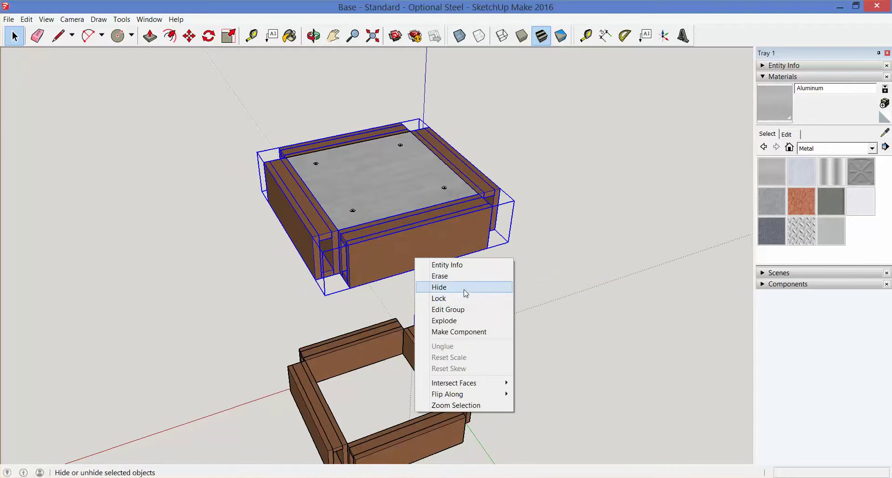
click(439, 286)
click(442, 430)
right_click(443, 427)
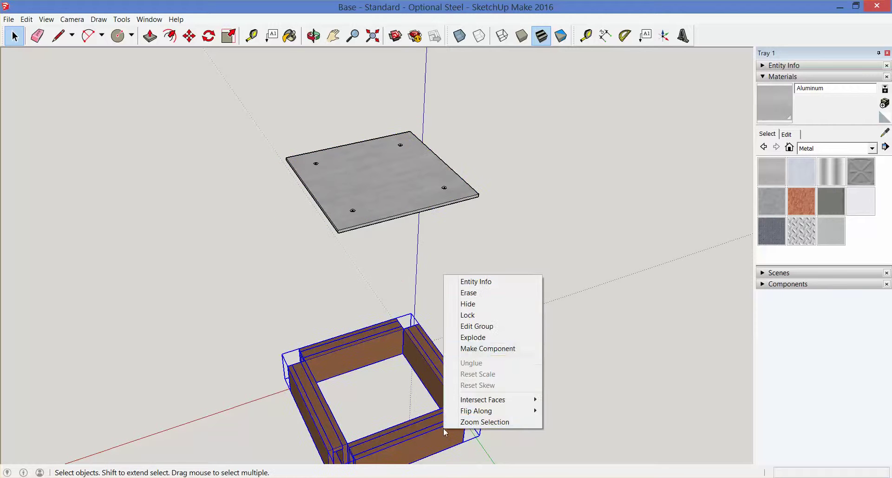
click(477, 305)
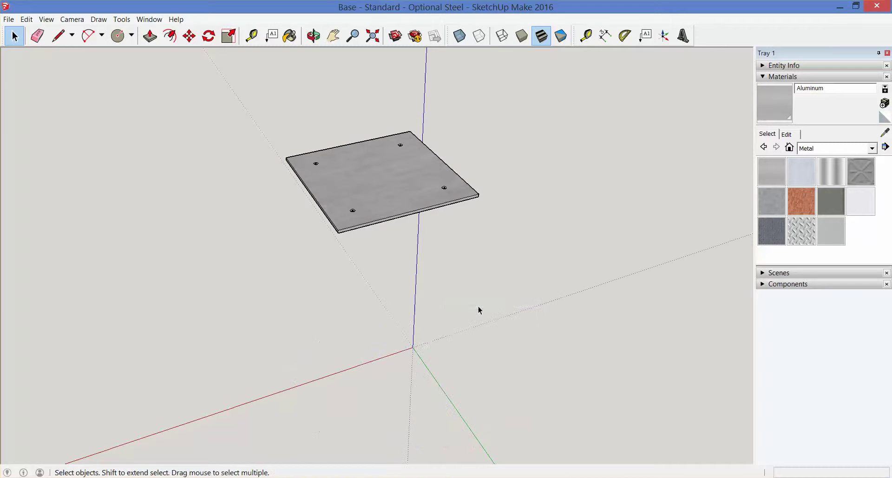
- Examine the isolated panel from different angles, ending close up on one corner hole and its center mark
key(o)
drag(358, 322, 462, 328)
key(z)
key(h)
key(o)
key(z)
key(o)
key(z)
key(h)
key(z)
drag(331, 307, 359, 250)
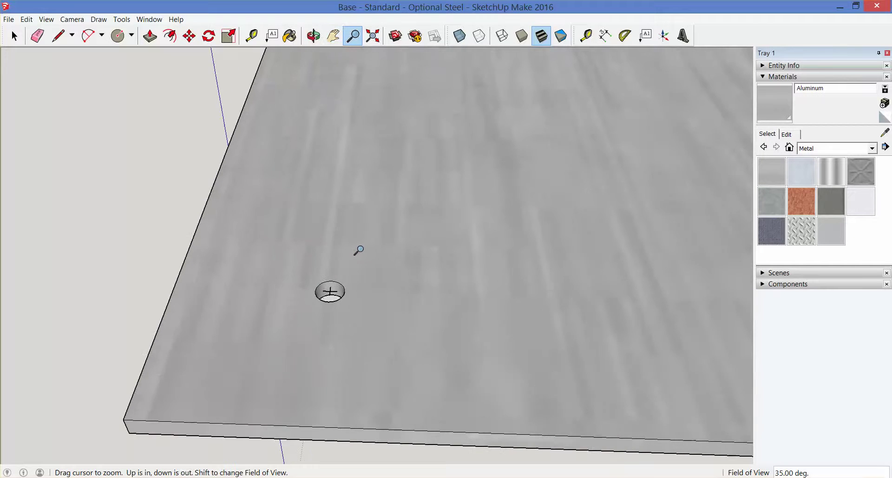
- Add two guides through the corner hole's center, each offset 2" from and parallel to an adjacent panel edge
key(space)
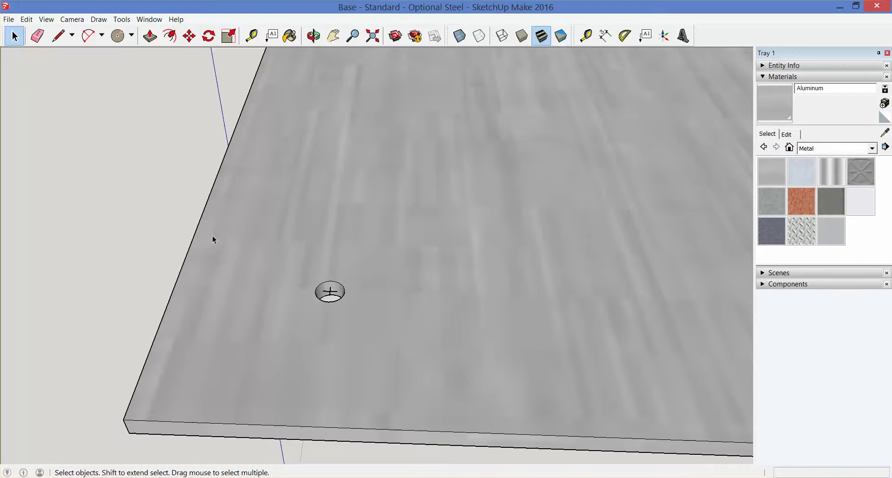
key(t)
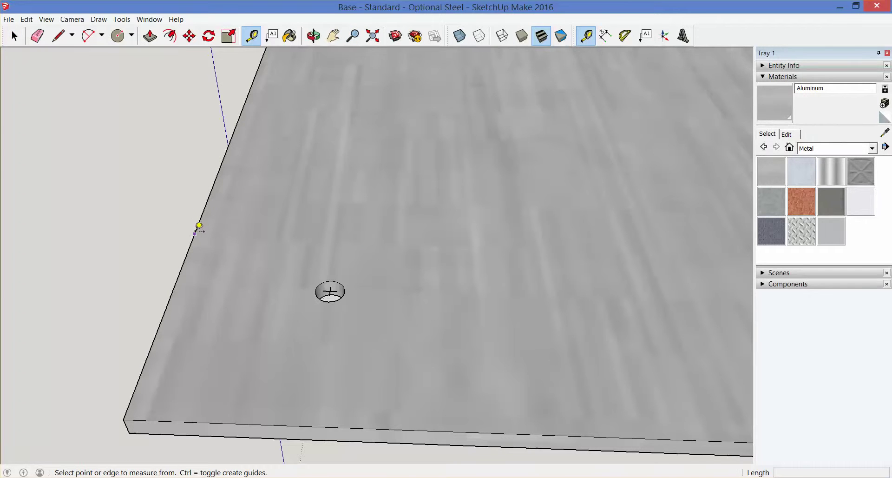
click(195, 232)
click(330, 290)
click(250, 422)
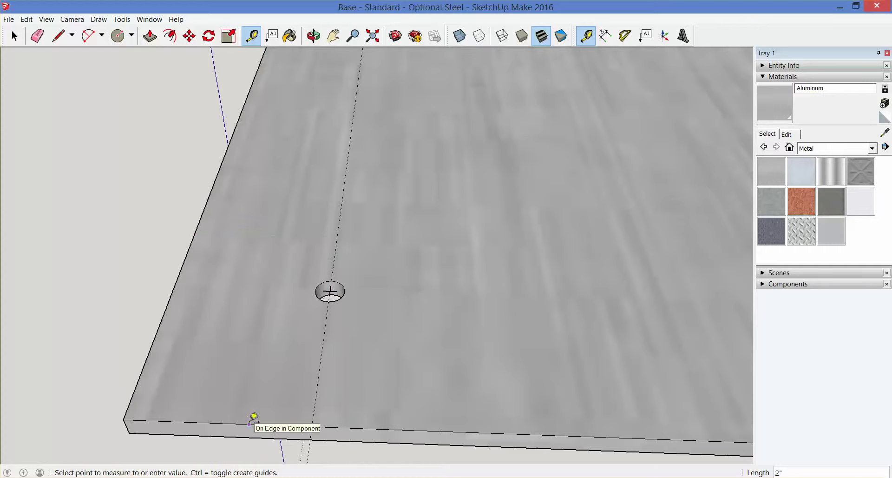
click(331, 290)
- Dimension the distance from the panel's corner to each center guide, placing both dimensions outside the panel
click(605, 36)
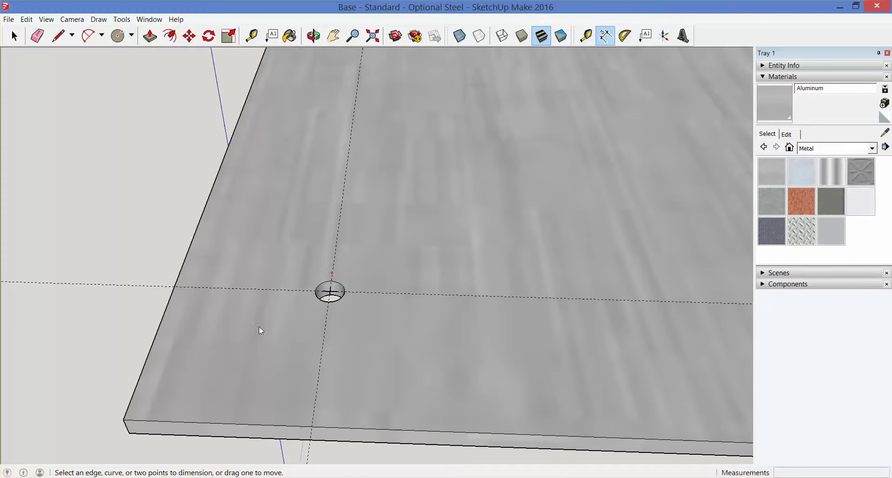
click(174, 287)
click(123, 420)
click(88, 415)
click(312, 426)
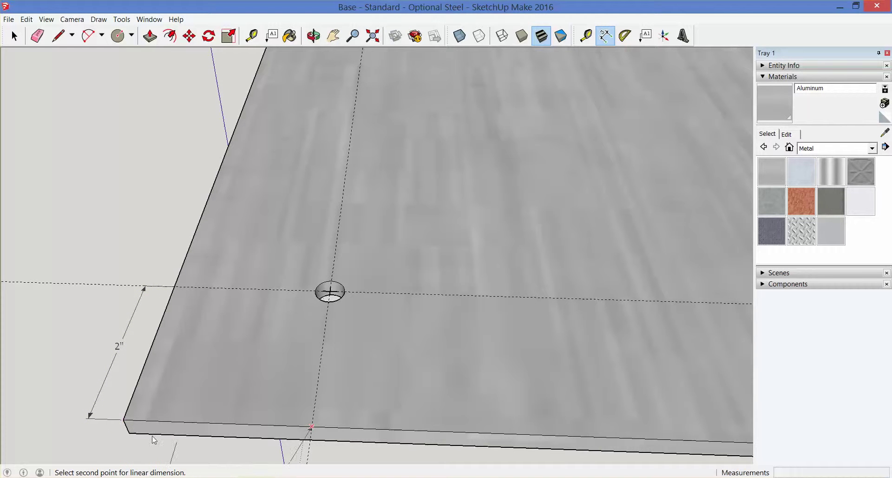
click(123, 420)
click(119, 454)
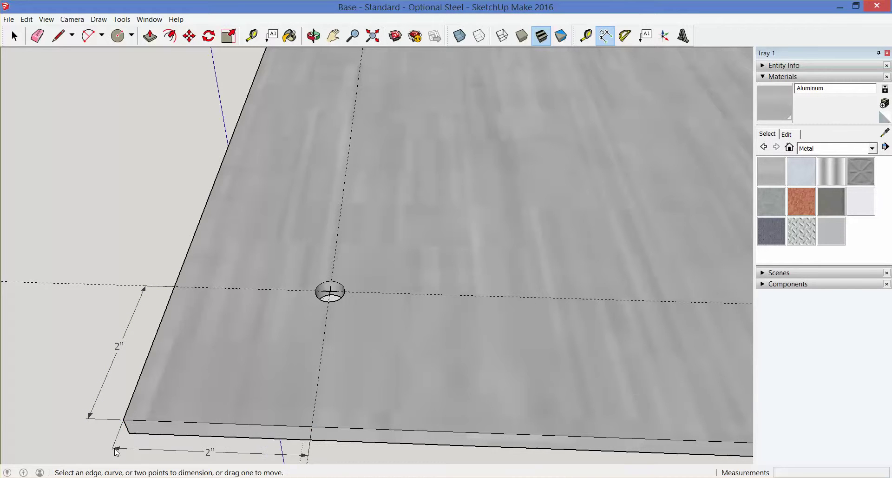
- Add parallel guides 3/16" to either side of the hole's horizontal center guide and another just beside the hole, parallel to the other center guide
key(o)
drag(245, 382, 277, 417)
key(h)
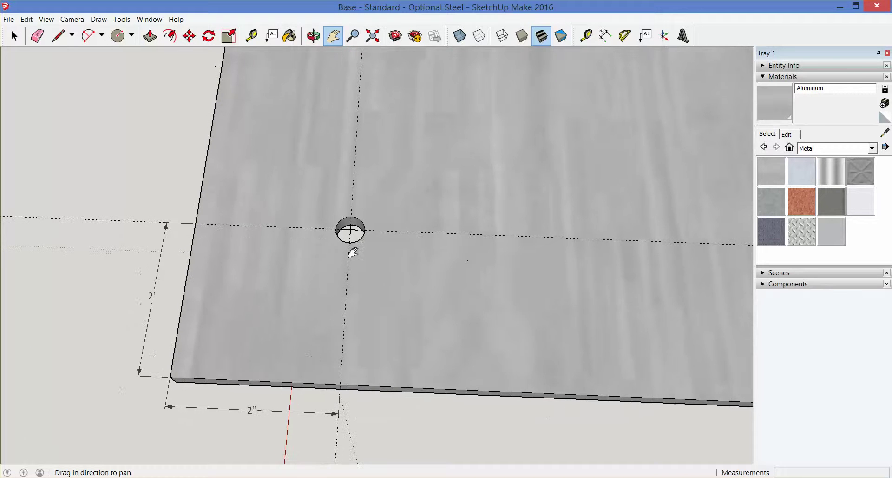
key(space)
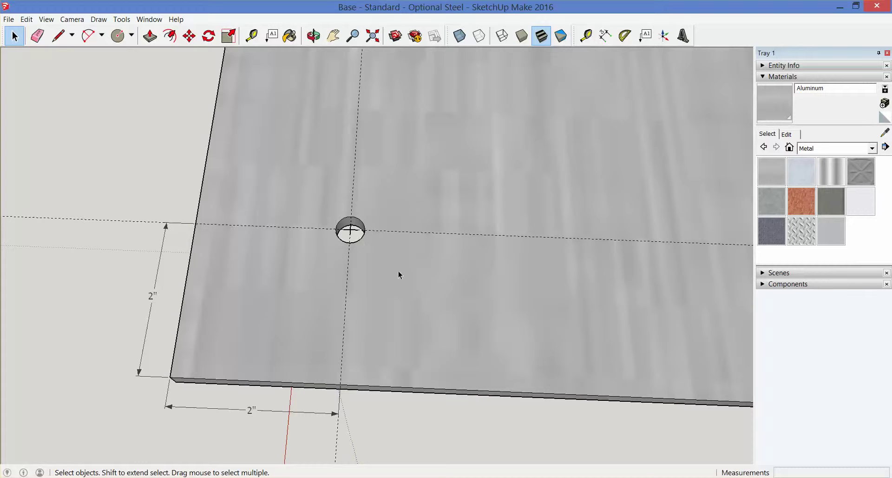
key(t)
click(400, 231)
click(352, 214)
click(399, 230)
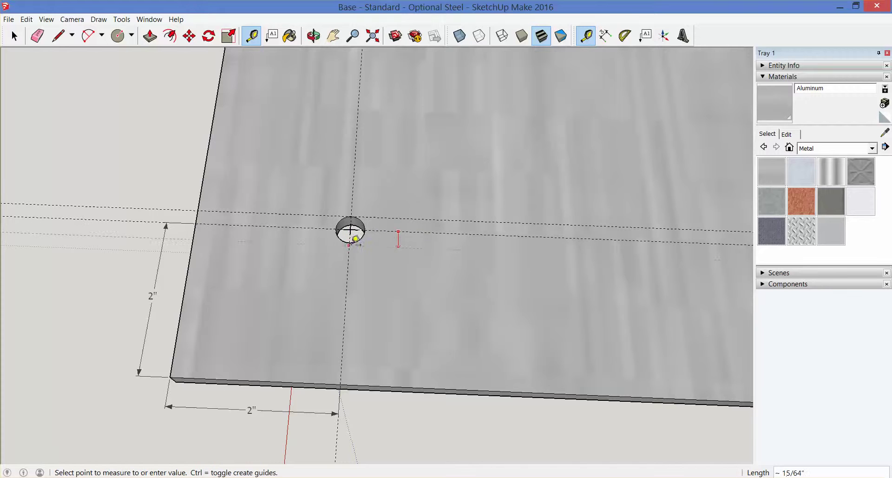
click(354, 236)
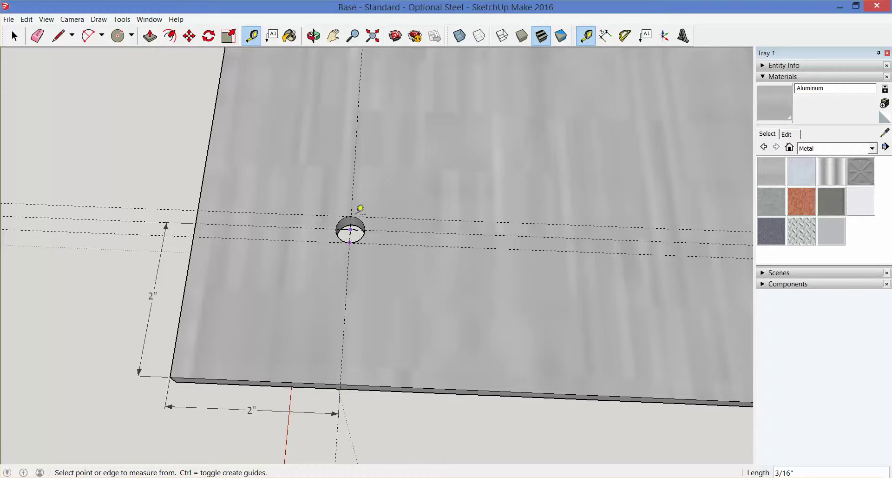
click(355, 191)
click(374, 204)
- Dimension the corner hole's diameter between the two outer parallel guides, placing it just beside the hole, and delete all guides
click(605, 37)
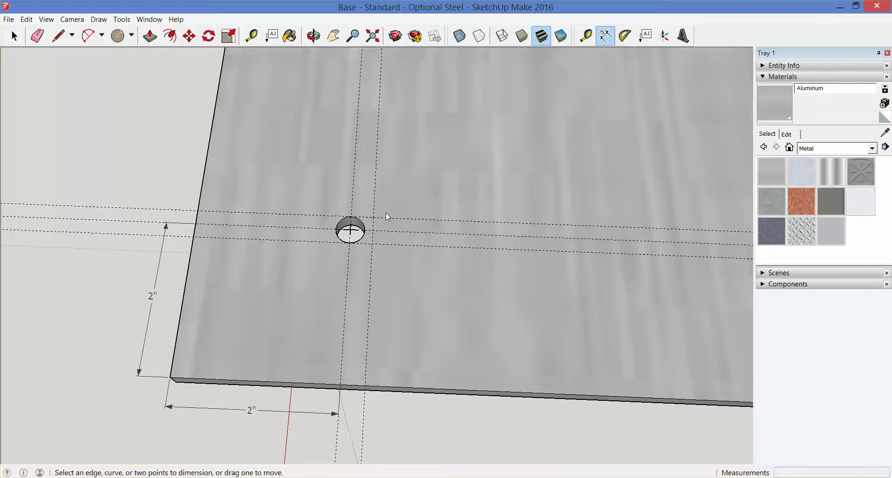
click(374, 217)
click(373, 243)
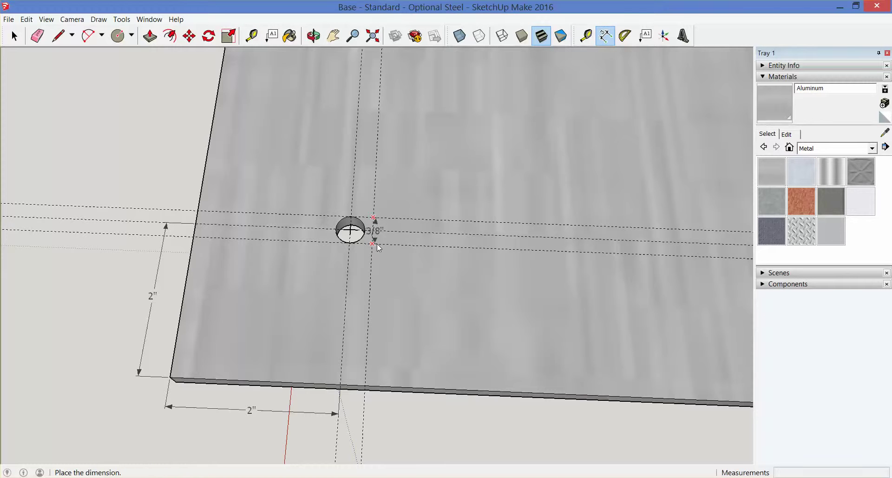
click(389, 246)
key(space)
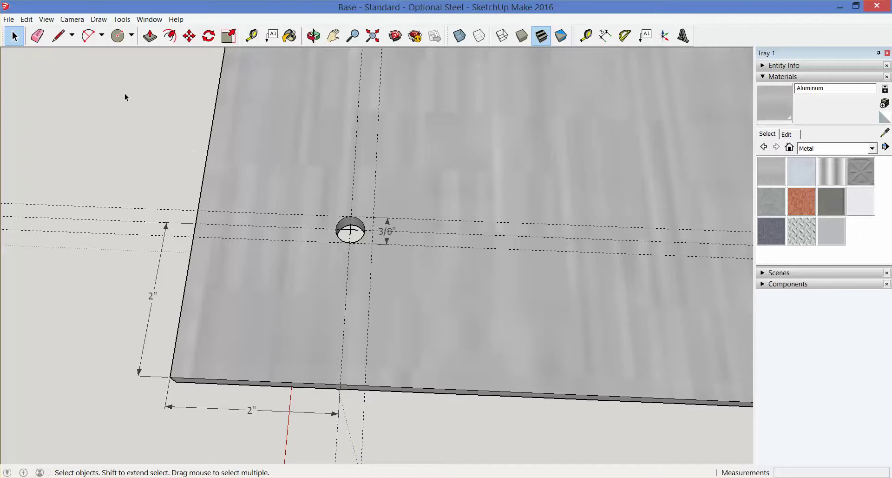
click(27, 19)
click(41, 114)
- Dimension the panel's full length along two adjacent edges, placing both dimensions outside the existing 2" hole-position dimensions
key(z)
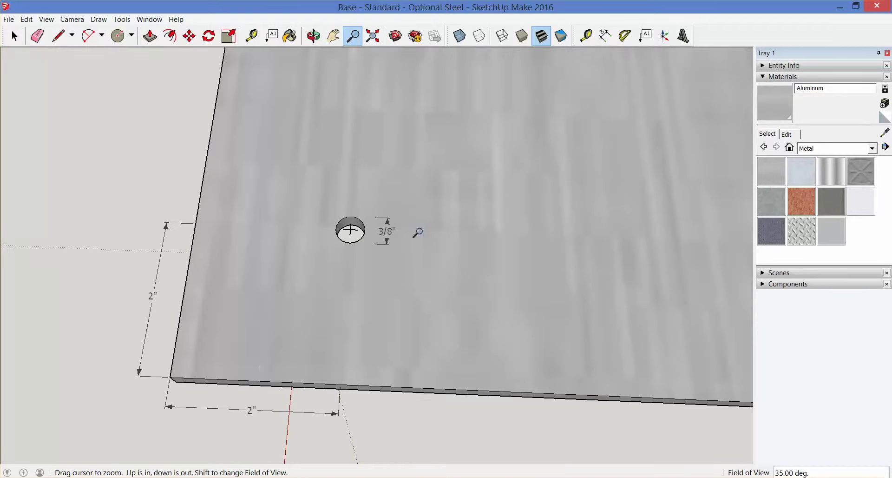
scroll(484, 199, down, 5)
key(h)
drag(484, 229, 440, 261)
key(z)
drag(423, 204, 432, 264)
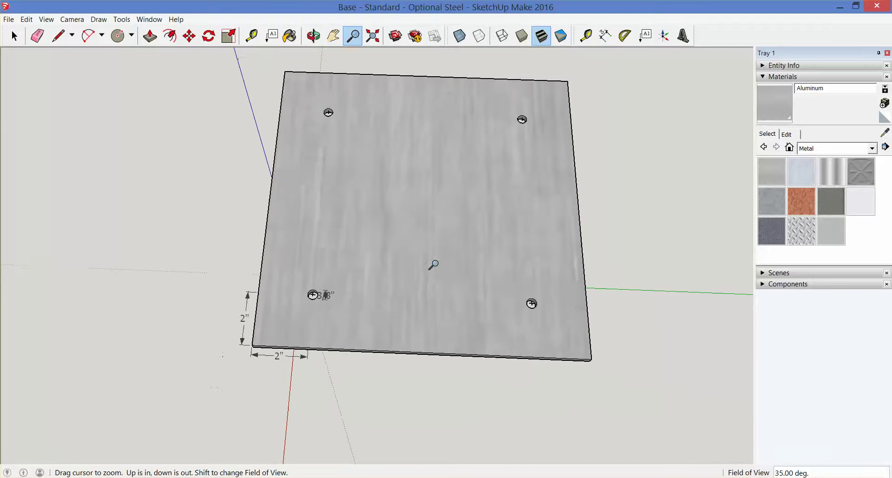
click(605, 35)
click(286, 72)
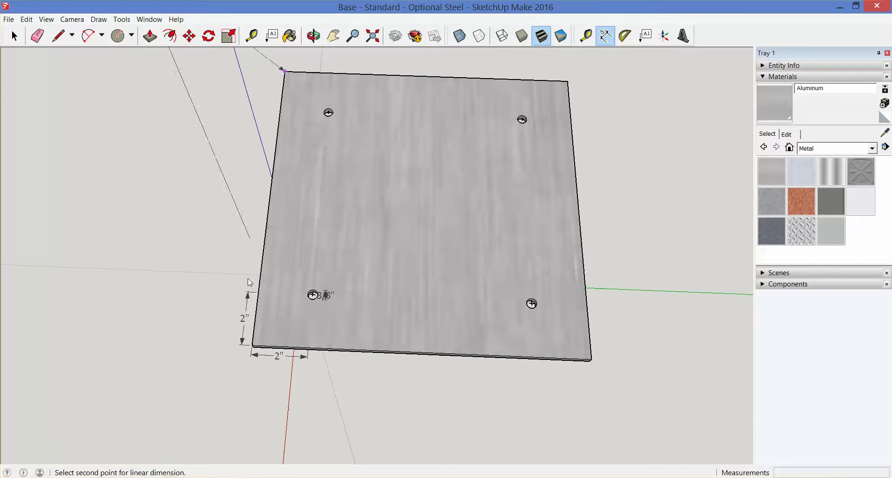
click(252, 344)
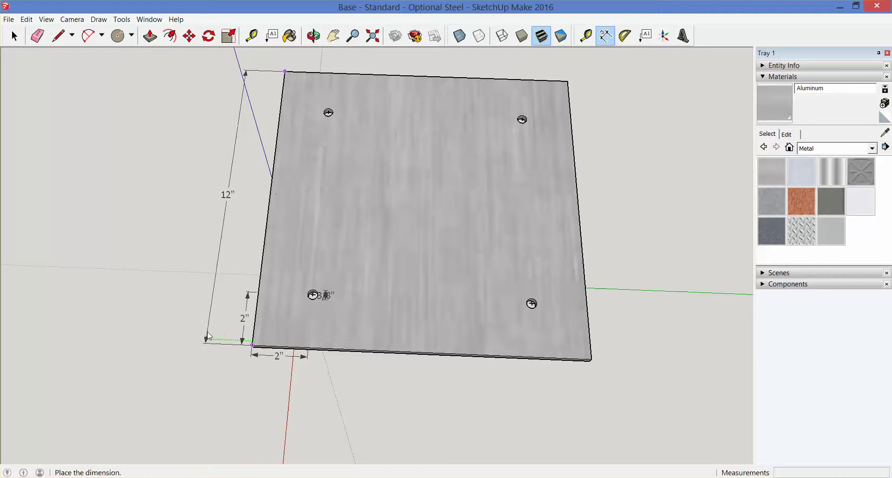
click(206, 340)
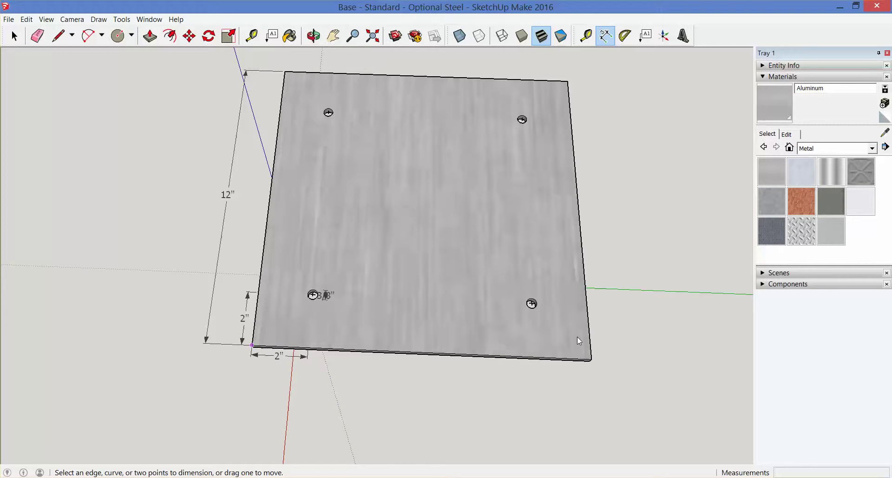
click(591, 360)
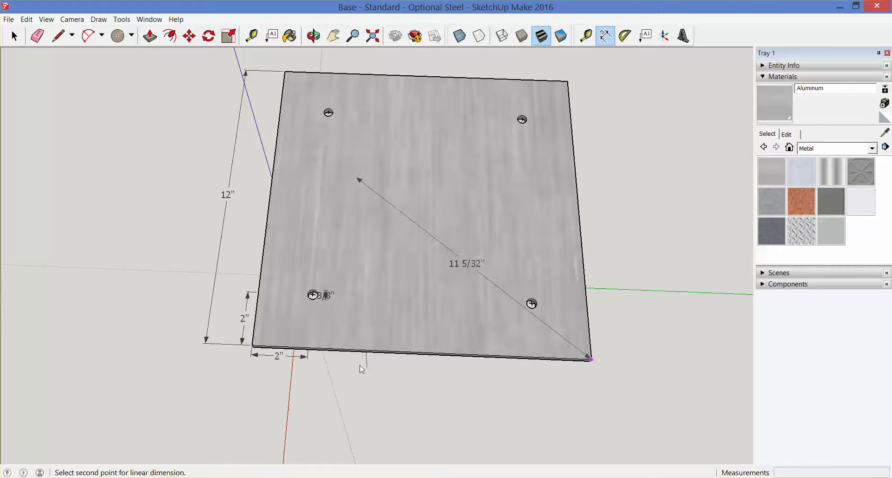
click(253, 345)
click(246, 376)
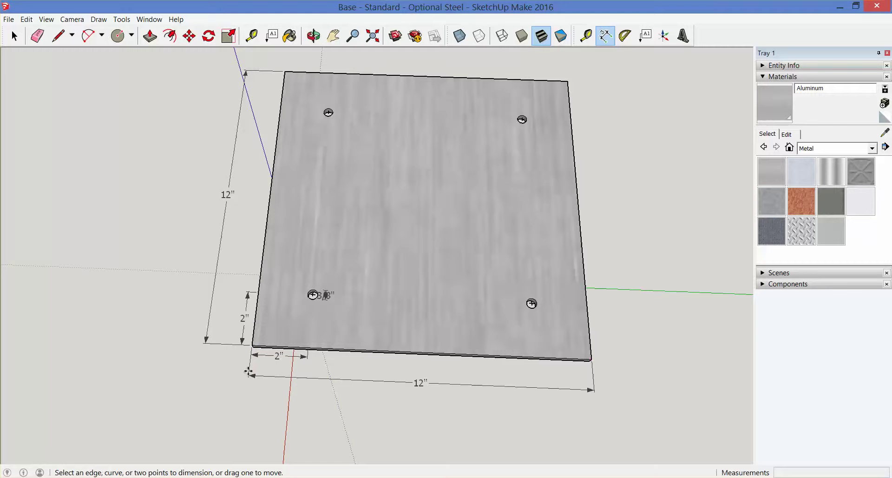
- Hide the model's drawing axes
middle_drag(394, 381, 379, 358)
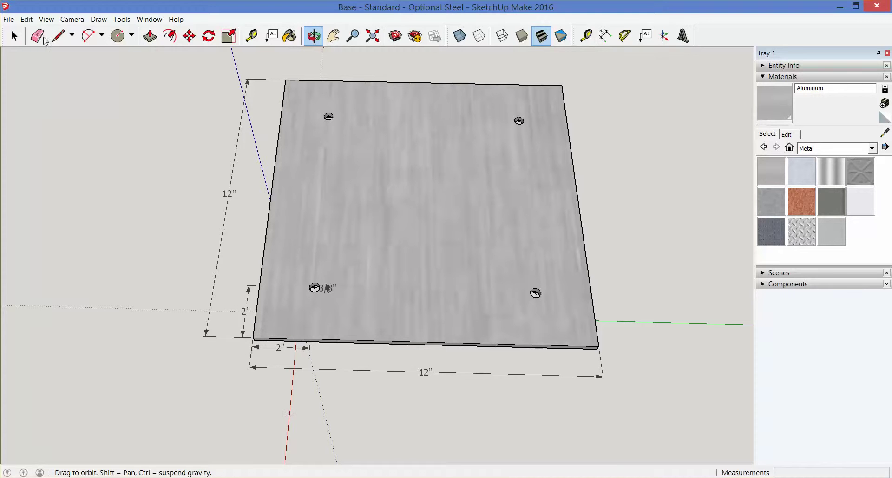
click(46, 20)
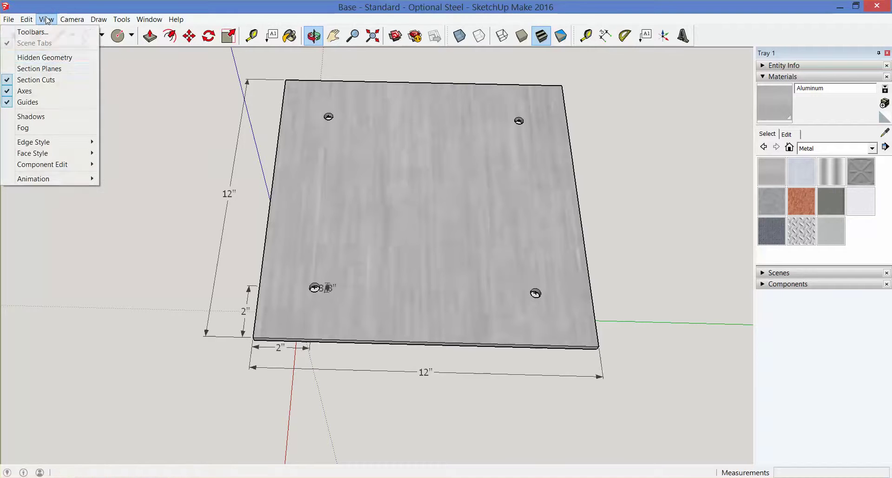
click(22, 91)
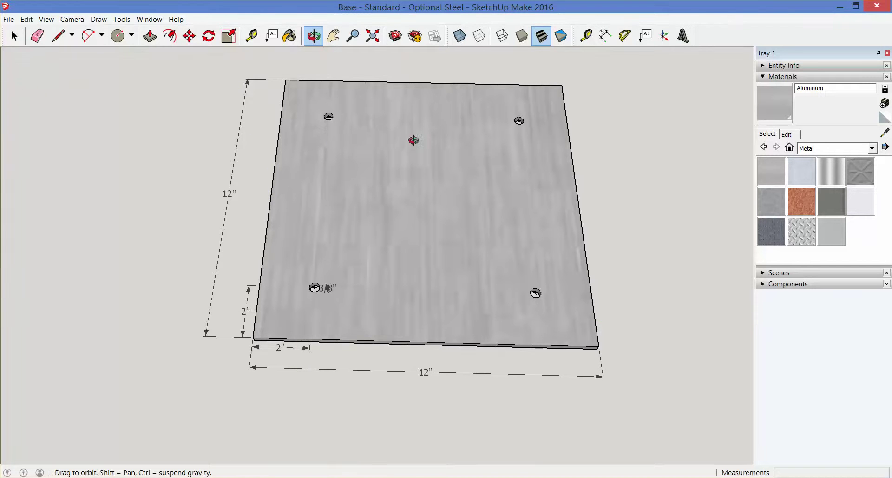
- Set the model's dimension text font to Tahoma Regular at 8 points
drag(420, 278, 405, 304)
key(h)
drag(400, 260, 354, 321)
key(o)
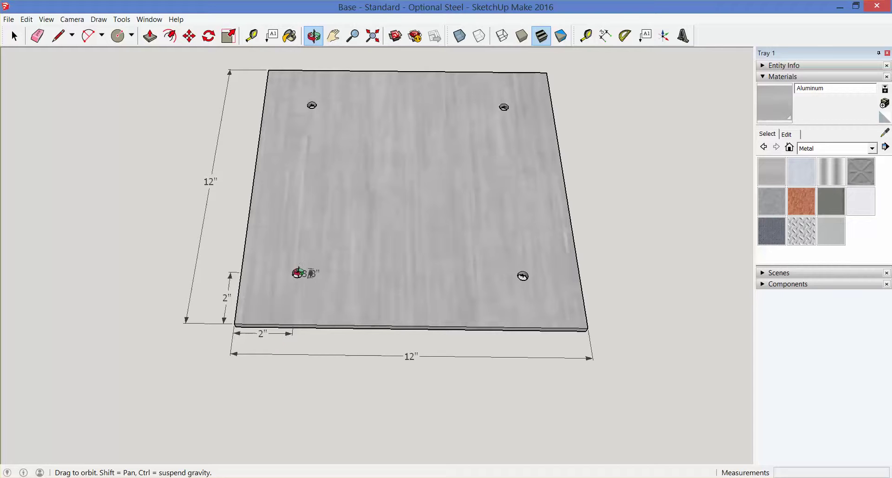
key(space)
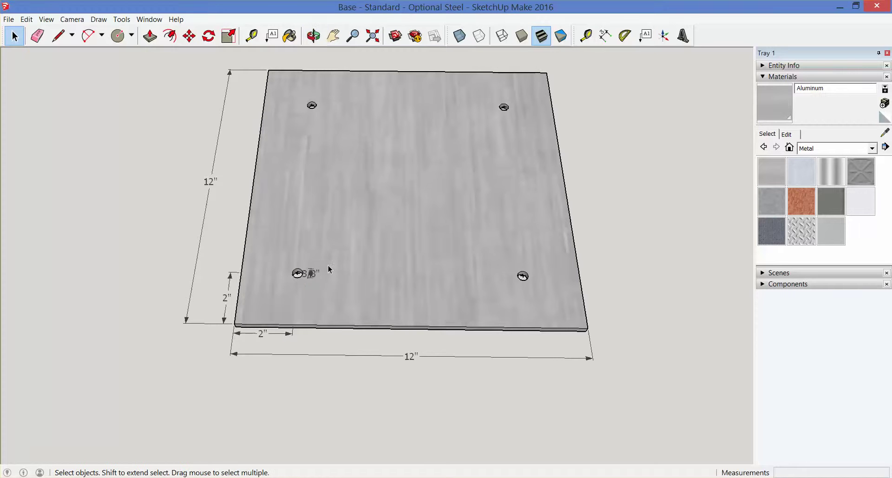
triple_click(391, 211)
click(314, 275)
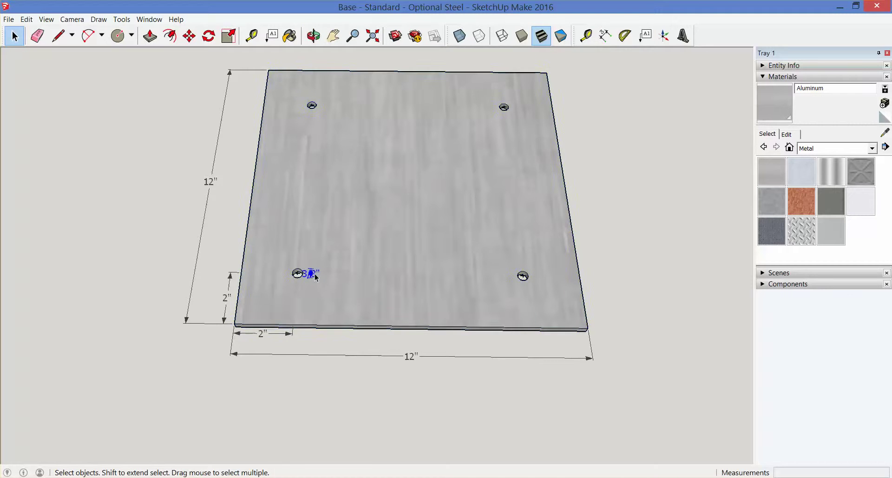
click(148, 19)
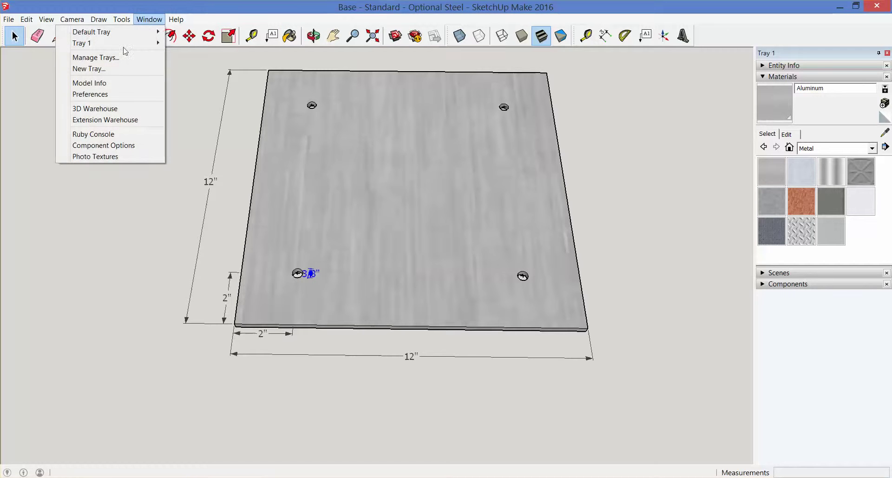
click(102, 85)
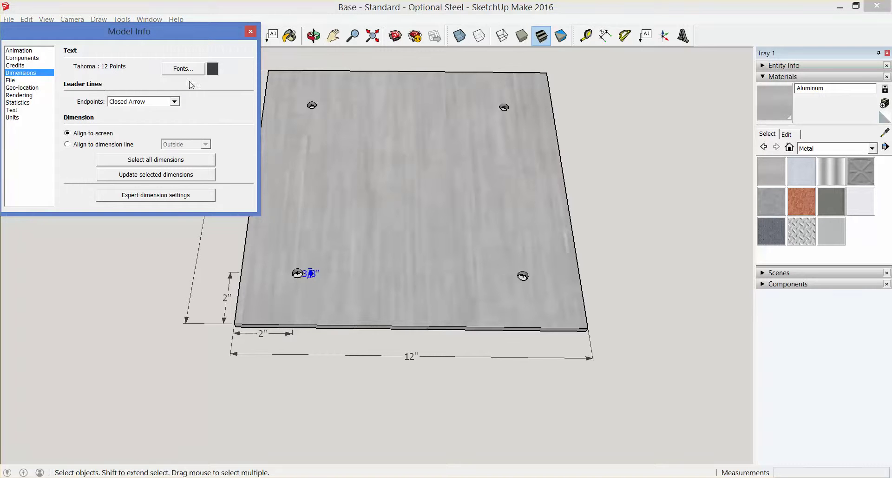
click(191, 68)
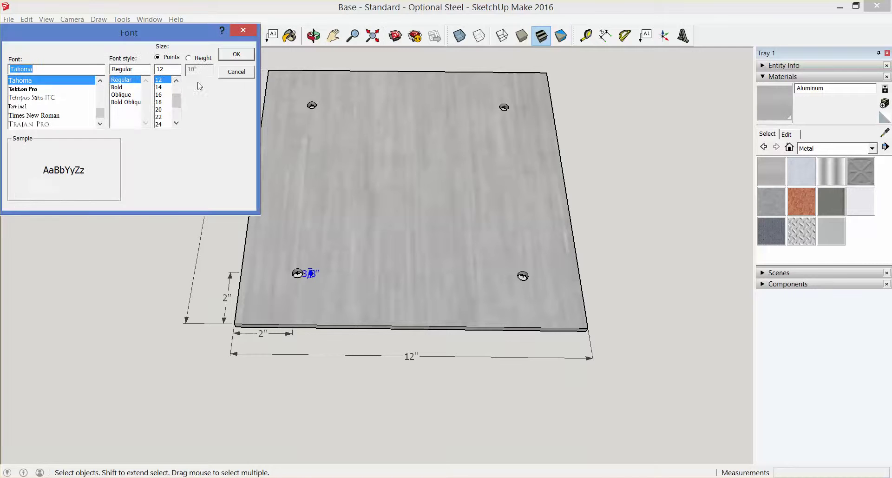
click(176, 80)
click(176, 81)
click(176, 81)
click(177, 81)
click(163, 80)
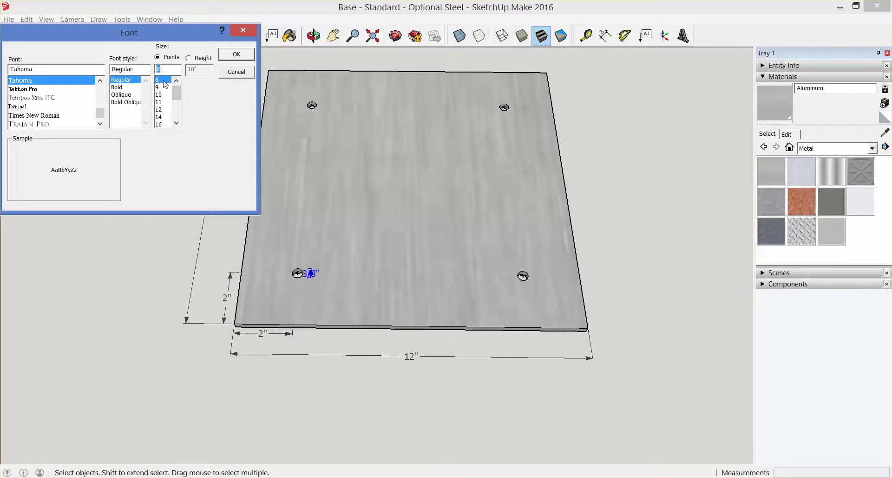
click(234, 54)
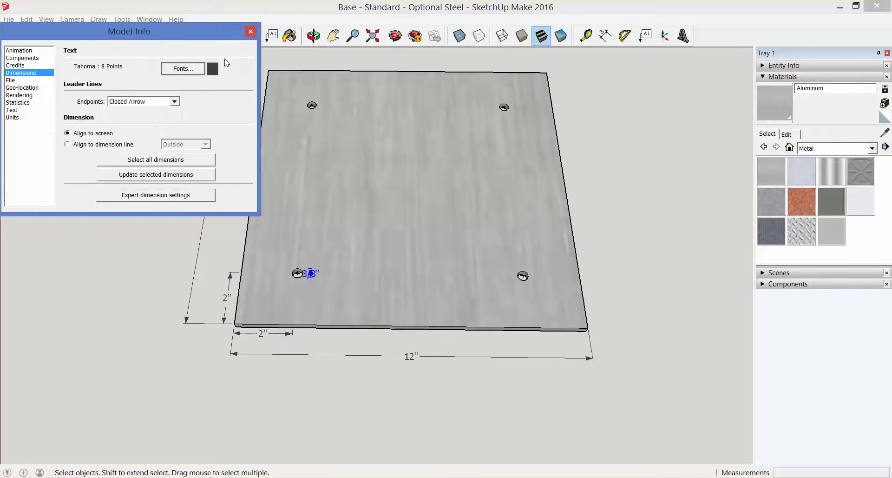
- Apply the dimension text settings to all dimensions in the model and close the model information
click(163, 162)
click(158, 176)
click(309, 120)
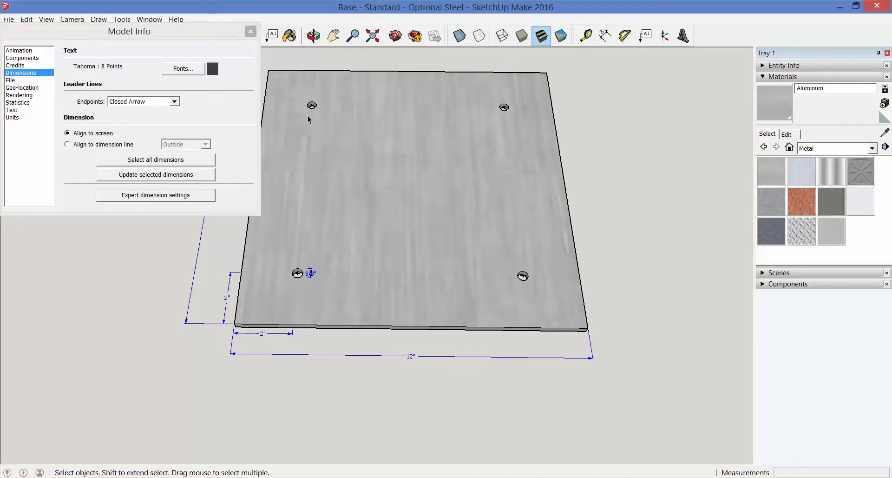
click(251, 32)
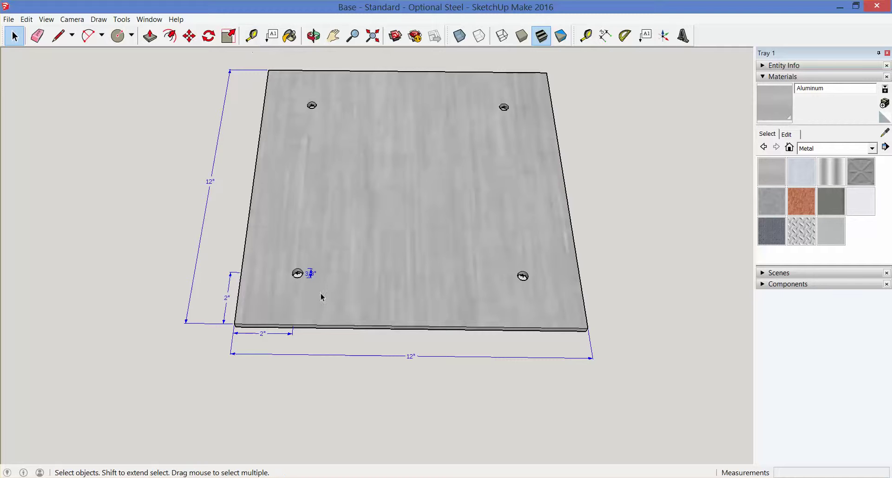
- Clear the dimension selection and show the panel with solid colored faces instead of textures
key(z)
drag(322, 297, 327, 254)
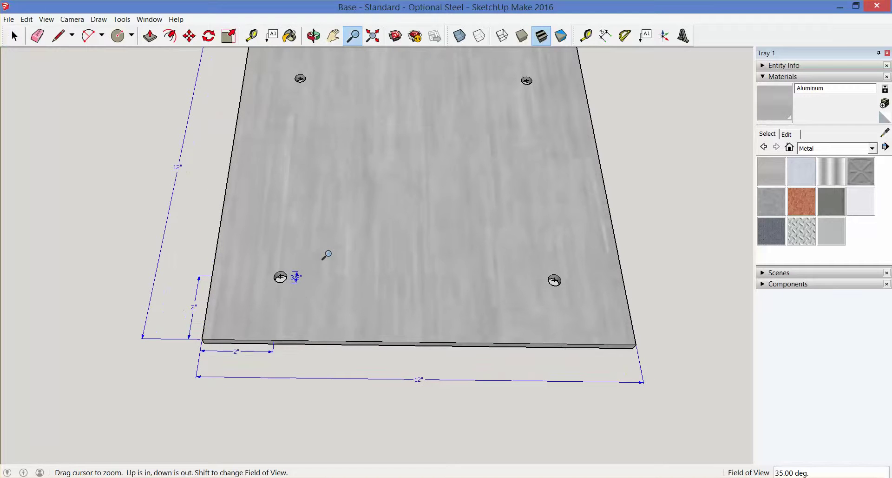
key(o)
scroll(334, 201, down, 3)
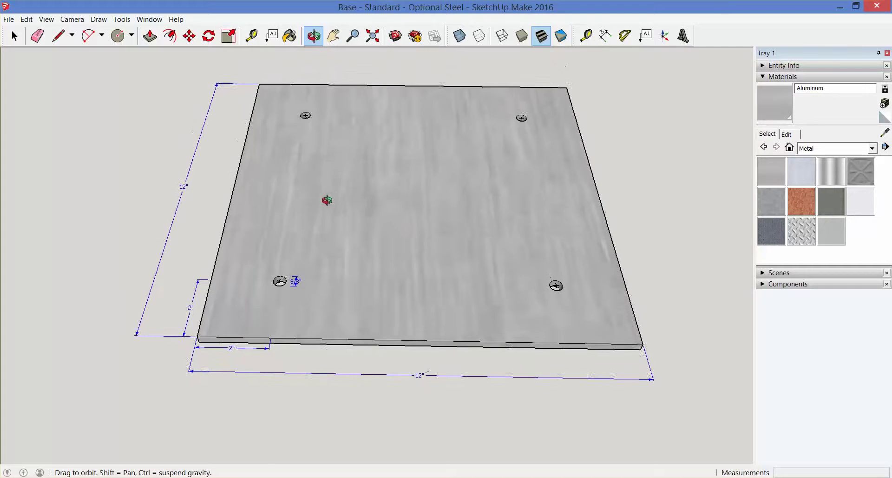
key(z)
drag(330, 280, 325, 261)
key(h)
key(space)
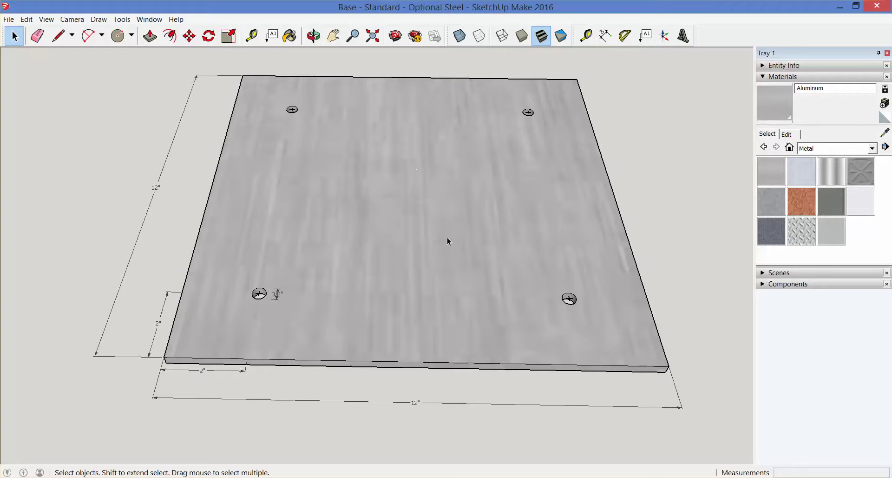
click(523, 36)
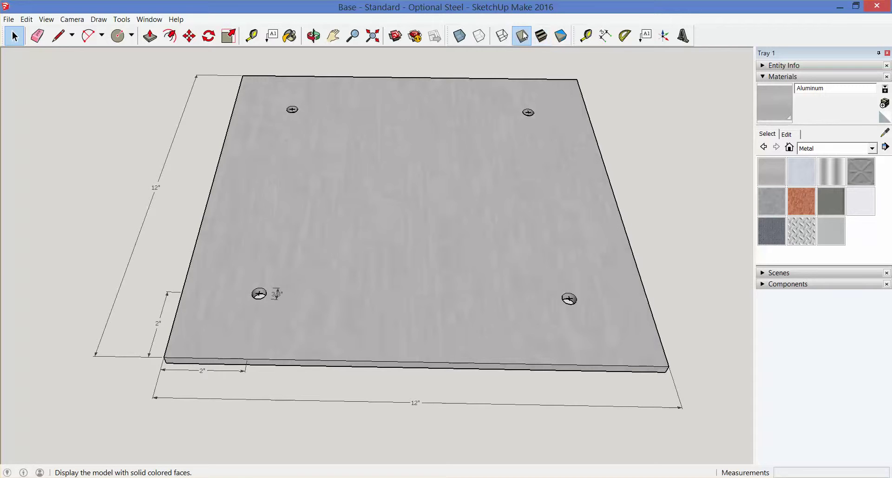
- Turn the panel to an oblique view with its near corner and all dimensions visible, and save the view as a new scene
key(z)
scroll(344, 292, up, 2)
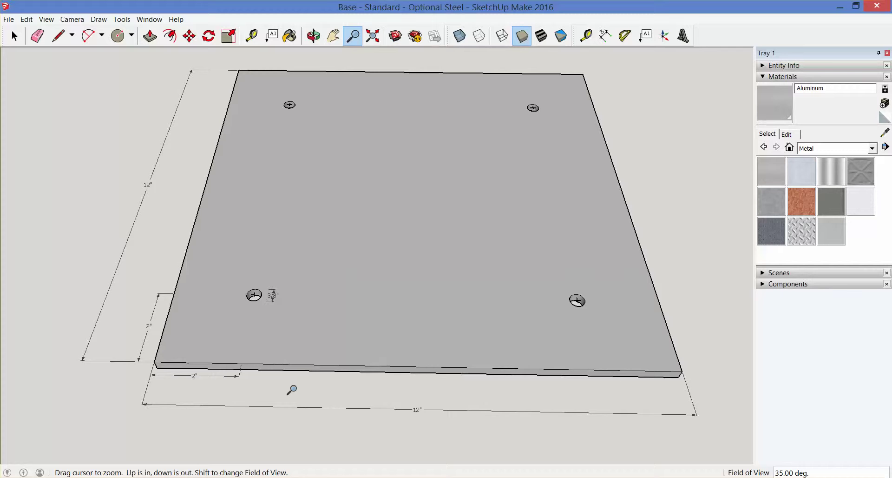
key(o)
drag(298, 354, 301, 363)
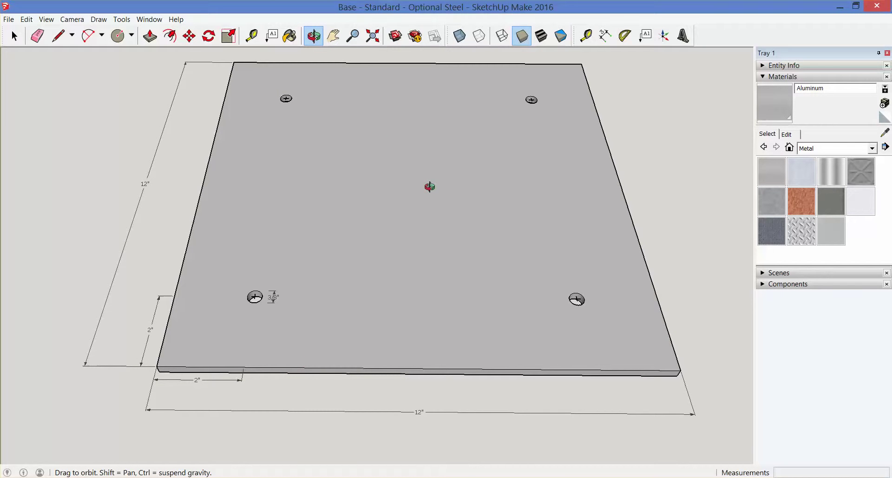
drag(251, 299, 327, 243)
click(46, 19)
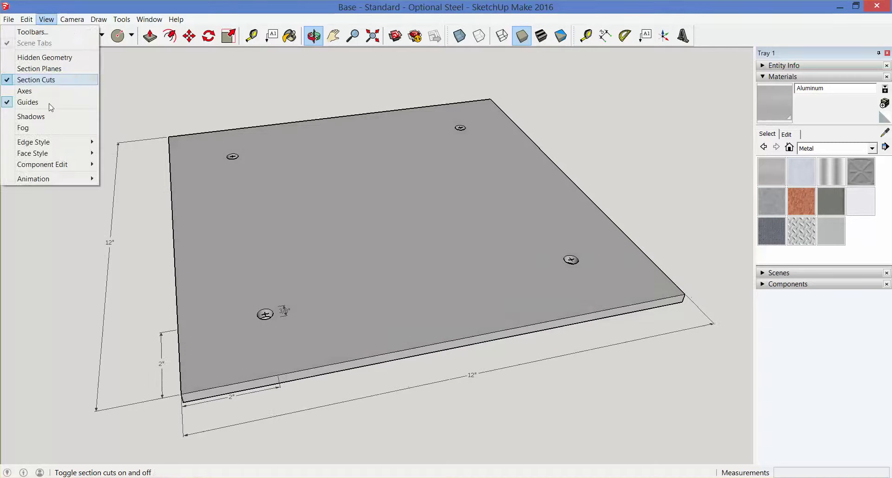
mouse_move(49, 178)
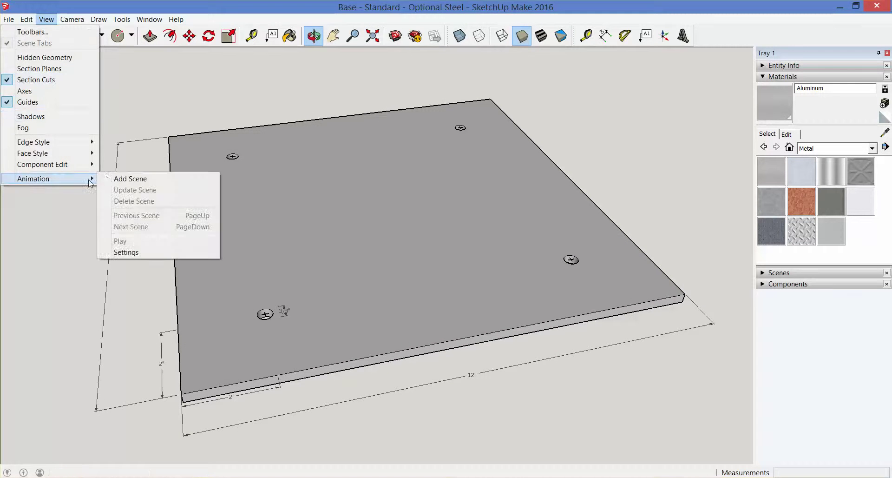
click(123, 178)
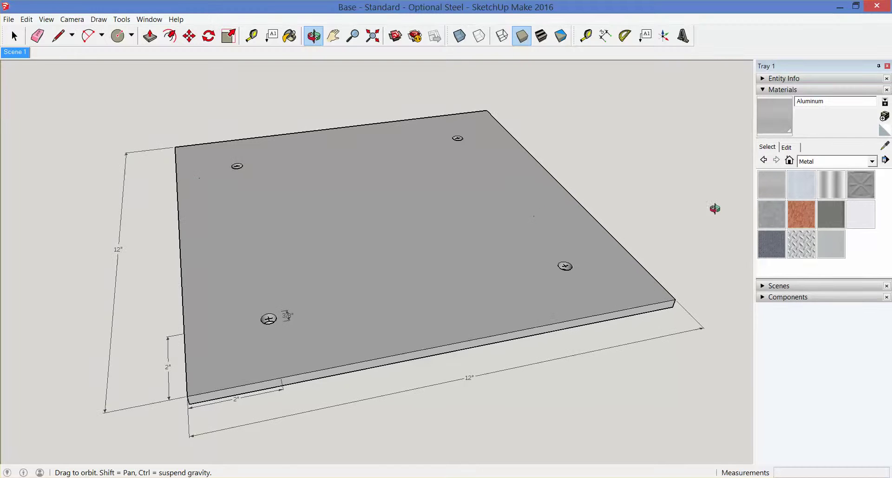
- Show the scene settings, orbit to the panel's underside, and recall Scene 1 to check the saved view
click(769, 90)
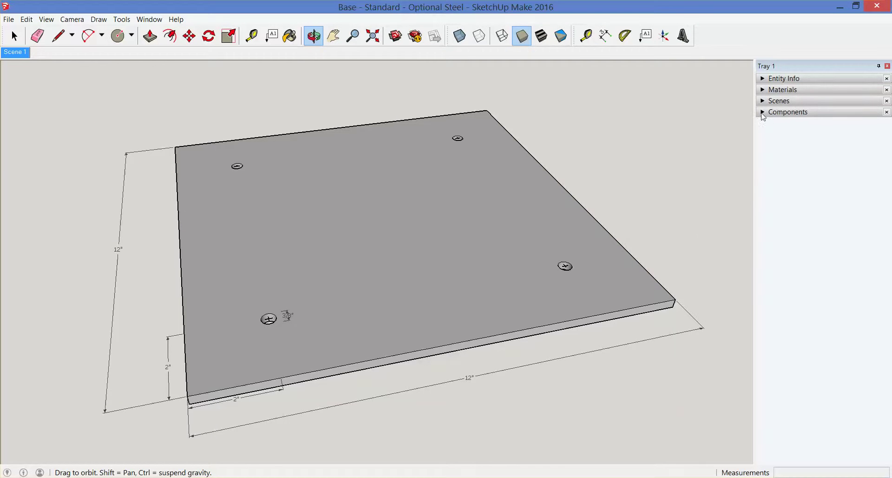
click(763, 102)
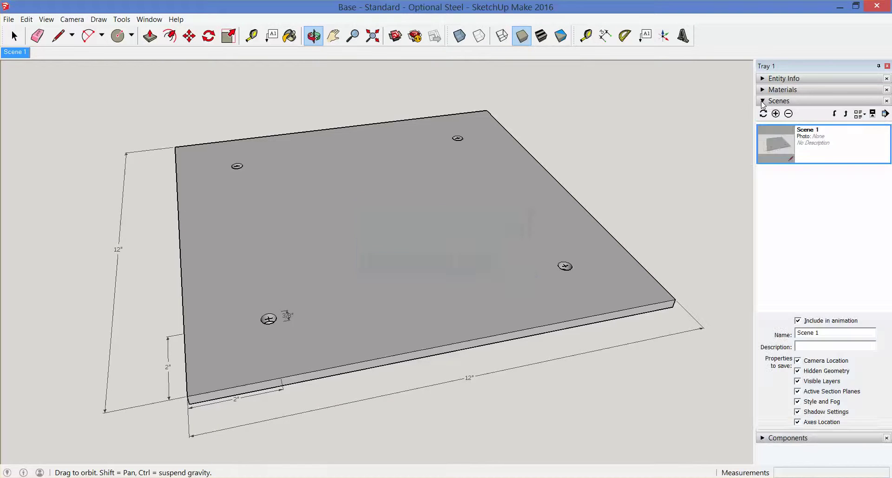
drag(411, 390, 453, 258)
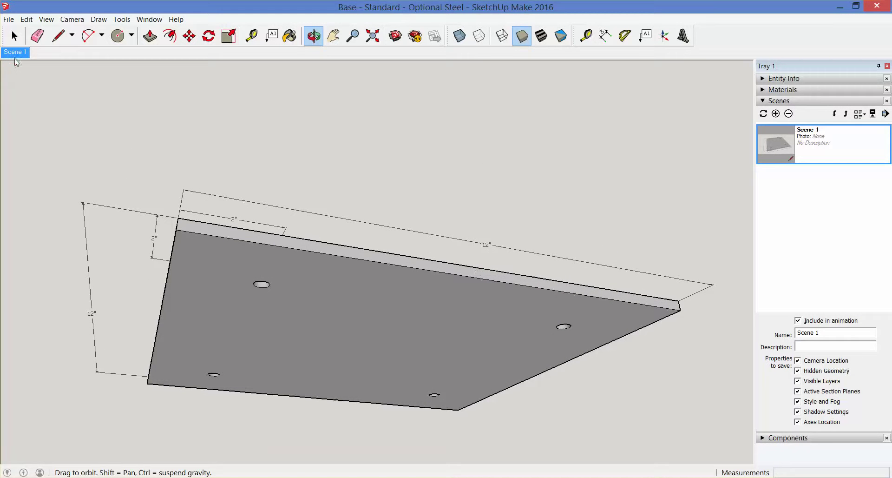
click(15, 52)
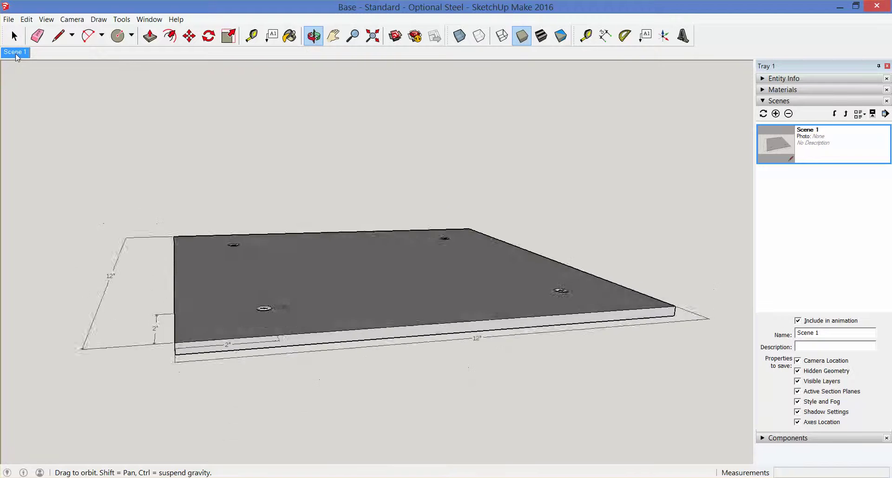